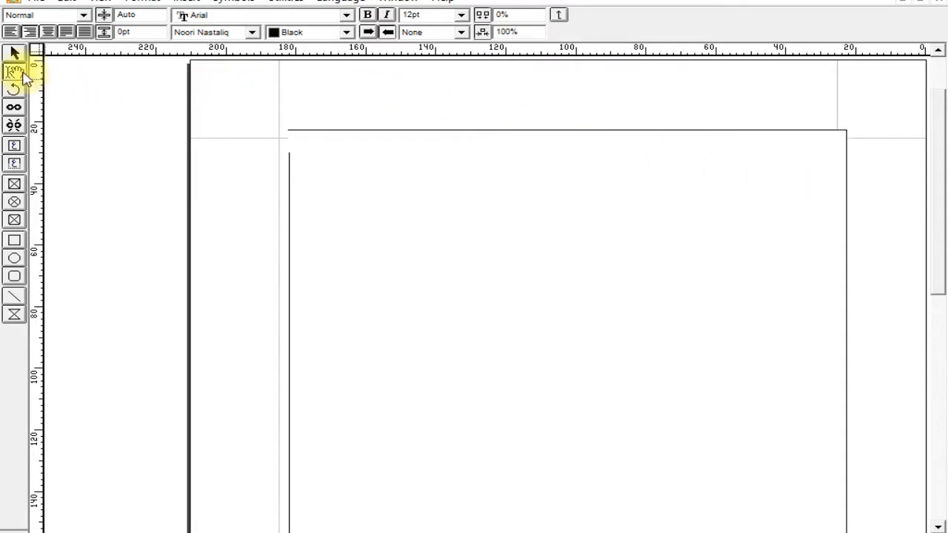
Draw a rectangular picture box about 75 by 61 mm near the page's upper edge and import Untitled-5.jpg into it.
{"action": "left_click", "coordinate": [15, 184]}
{"action": "left_click_drag", "start_coordinate": [364, 111], "coordinate": [624, 299]}
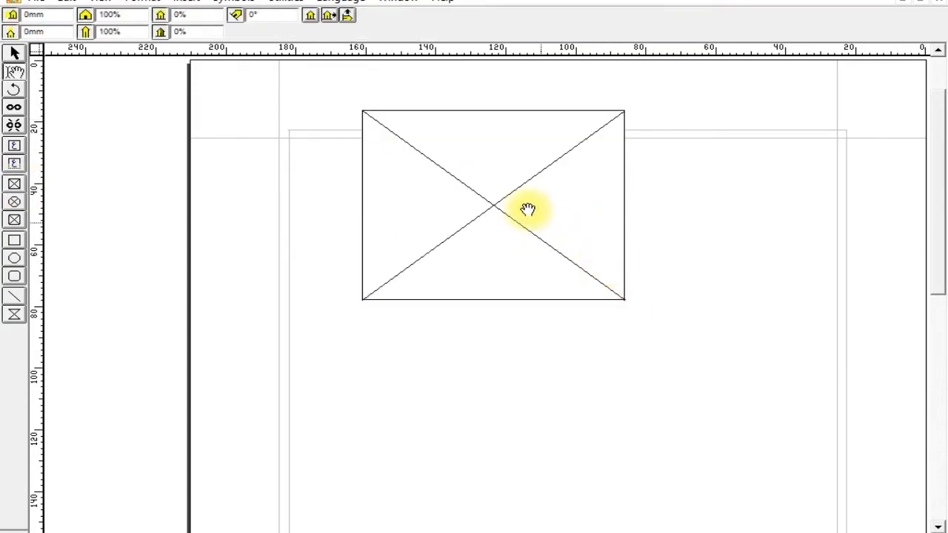
{"action": "double_click", "coordinate": [459, 183]}
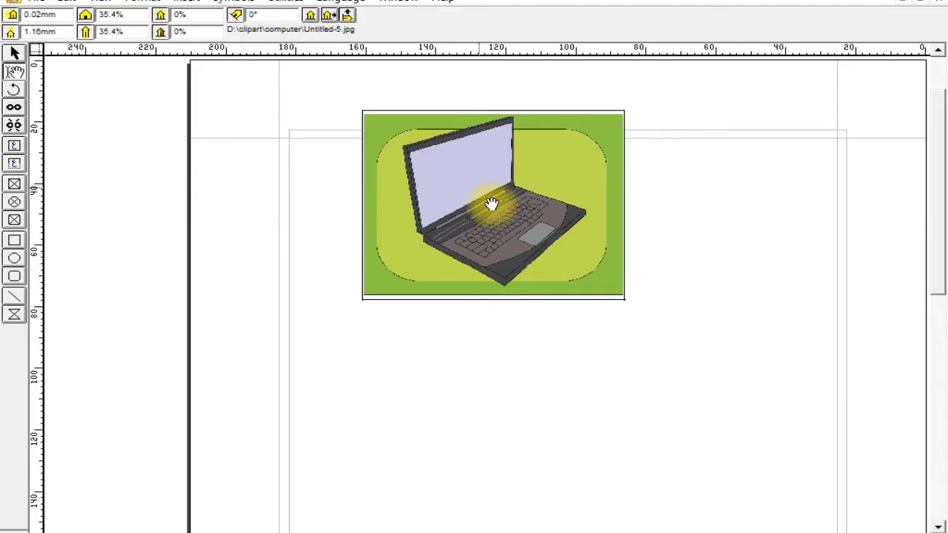
Shift the laptop picture inside its frame so that it sits against the frame's upper right corner.
{"action": "left_click_drag", "start_coordinate": [485, 206], "coordinate": [460, 197]}
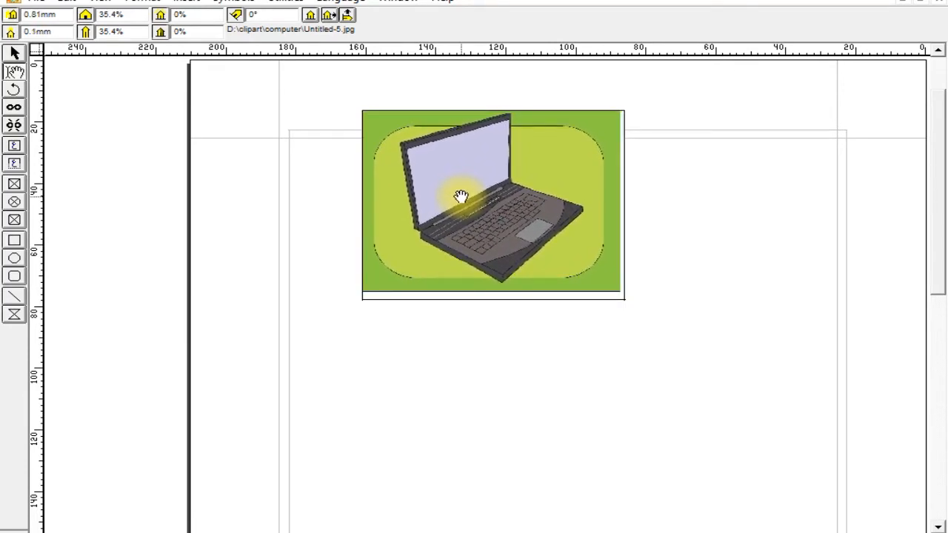
{"action": "mouse_move", "coordinate": [461, 196]}
{"action": "left_mouse_down"}
{"action": "mouse_move", "coordinate": [440, 241]}
{"action": "mouse_move", "coordinate": [461, 200]}
{"action": "mouse_move", "coordinate": [523, 212]}
{"action": "mouse_move", "coordinate": [451, 197]}
{"action": "mouse_move", "coordinate": [496, 205]}
{"action": "mouse_move", "coordinate": [485, 194]}
{"action": "mouse_move", "coordinate": [469, 218]}
{"action": "mouse_move", "coordinate": [475, 194]}
{"action": "left_mouse_up"}
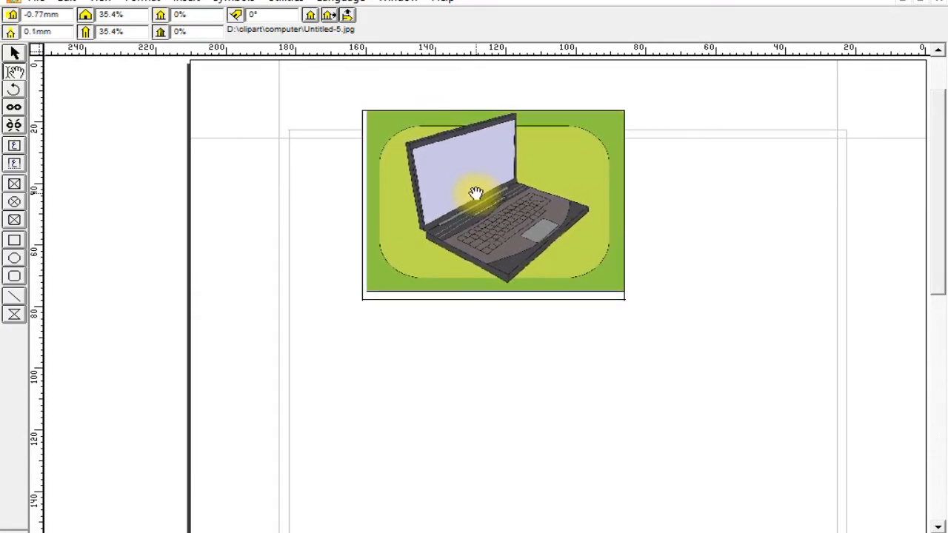
Rotate the laptop picture box freehand in two turns, ending at an angle of about 5°.
{"action": "left_click", "coordinate": [16, 95]}
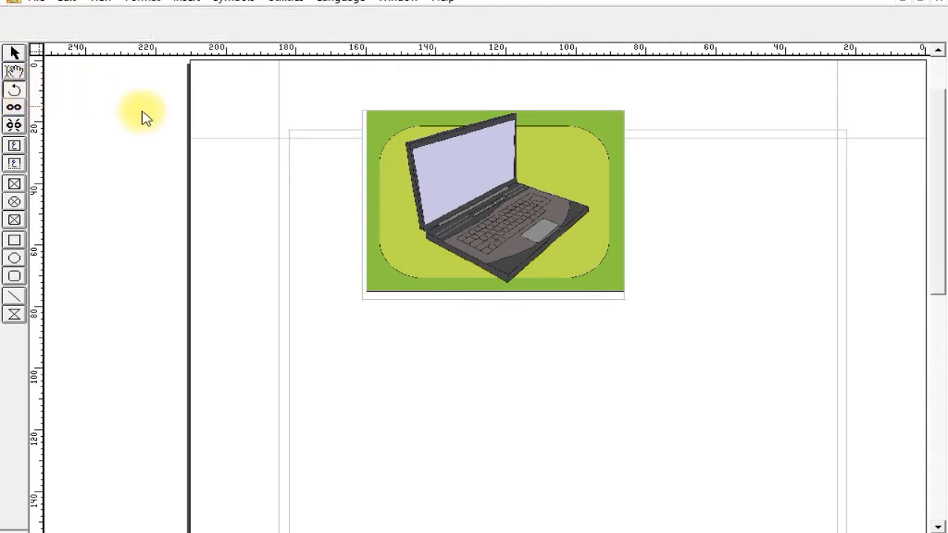
{"action": "left_click", "coordinate": [375, 157]}
{"action": "left_click", "coordinate": [16, 91]}
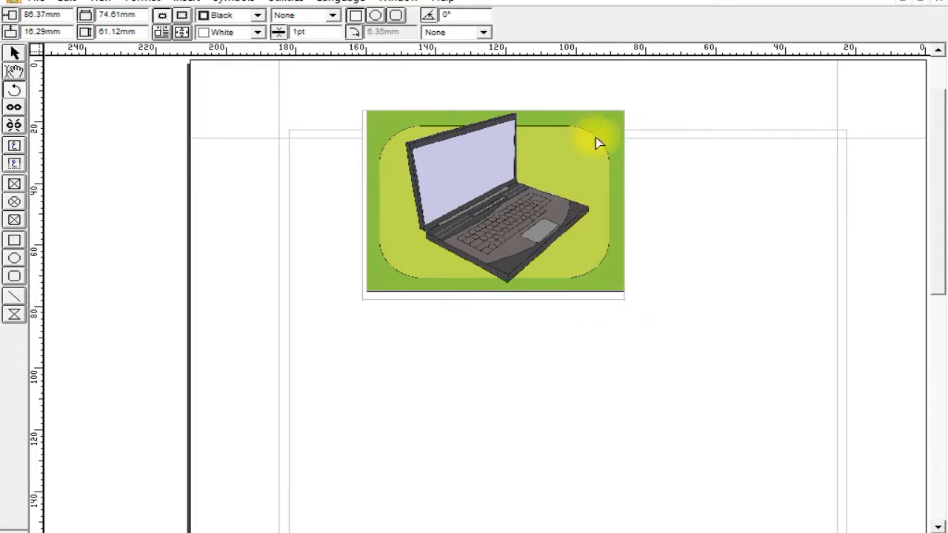
{"action": "left_click_drag", "start_coordinate": [597, 140], "coordinate": [614, 117]}
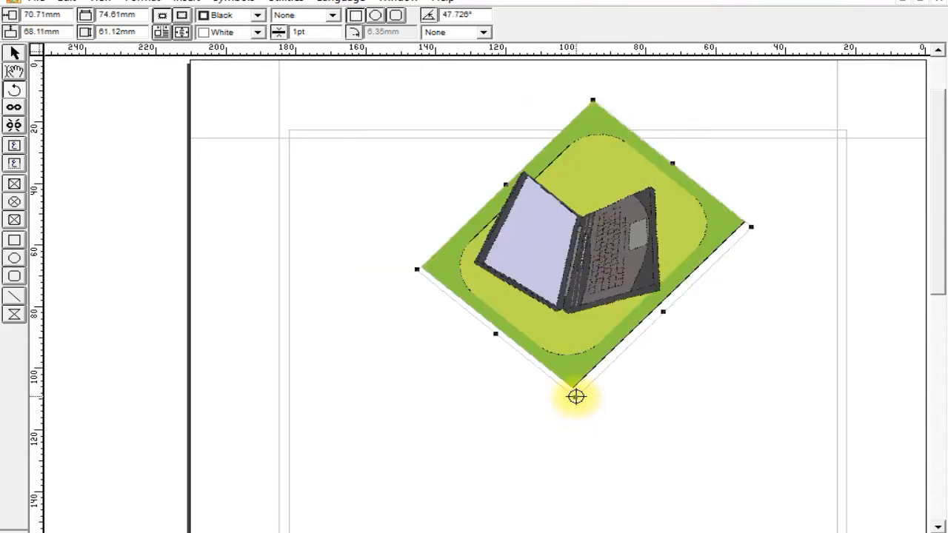
{"action": "left_click_drag", "start_coordinate": [559, 393], "coordinate": [665, 470]}
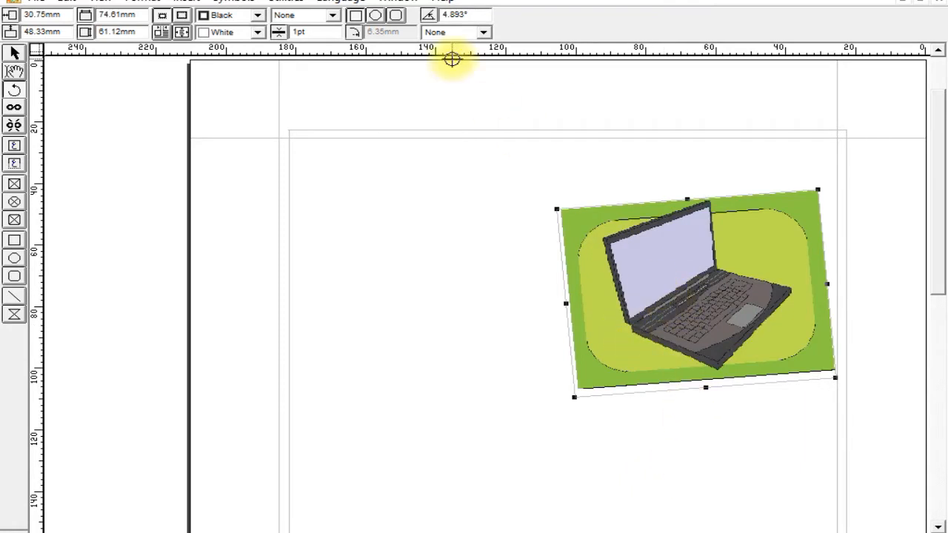
Set the picture box's rotation to 90° and turn it freehand around its lower right corner to about 83°.
{"action": "left_click", "coordinate": [468, 13]}
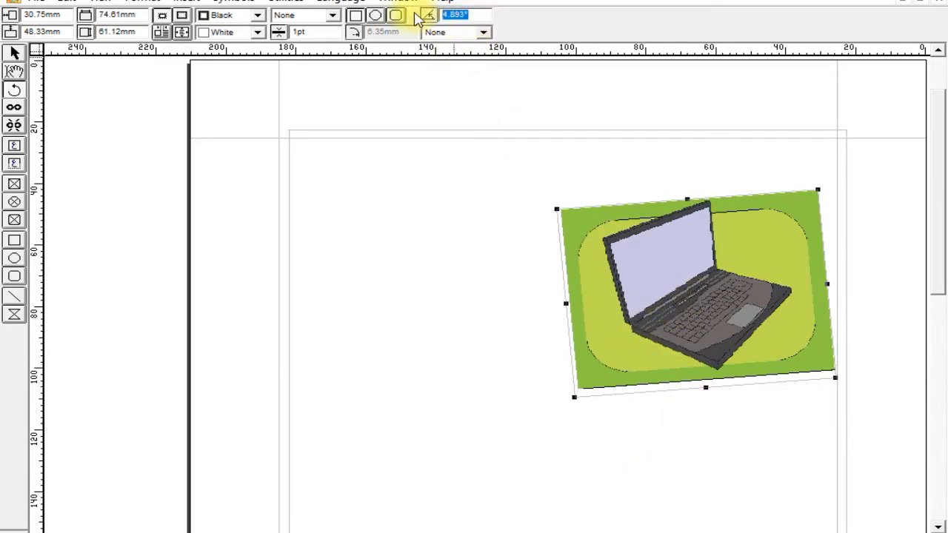
{"action": "key", "text": "Return"}
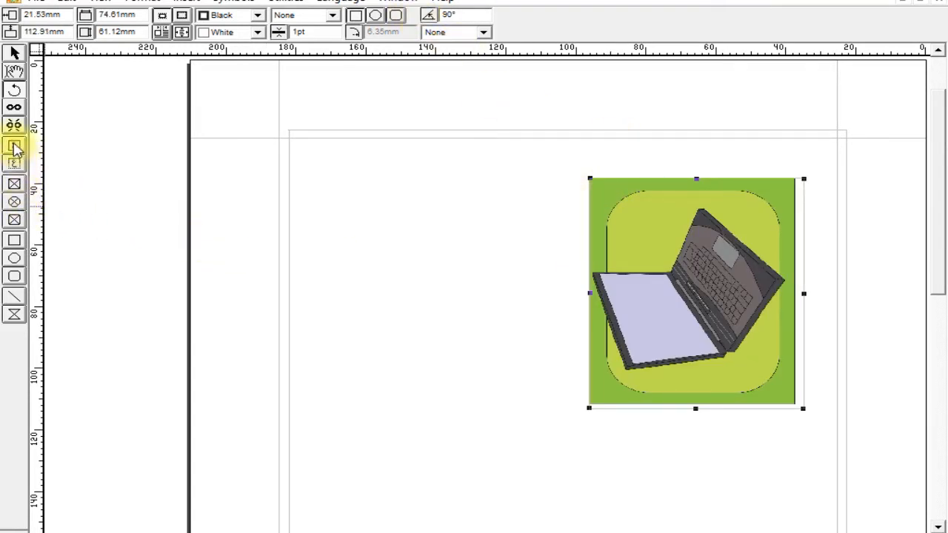
{"action": "left_click", "coordinate": [20, 87]}
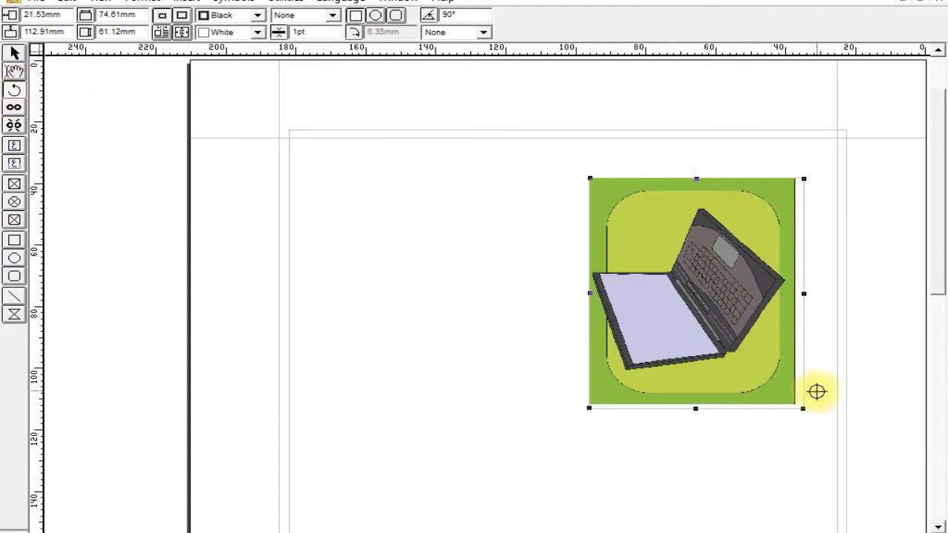
{"action": "left_click_drag", "start_coordinate": [806, 409], "coordinate": [838, 411]}
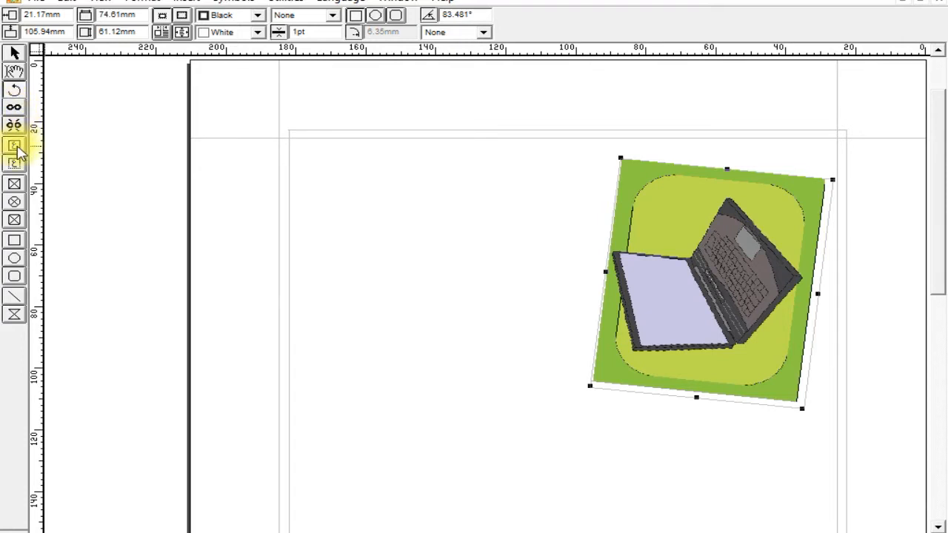
Draw two text boxes beside the picture, the upper about 55 by 26 mm and a slightly wider one below it.
{"action": "left_click", "coordinate": [18, 149]}
{"action": "left_click", "coordinate": [16, 128]}
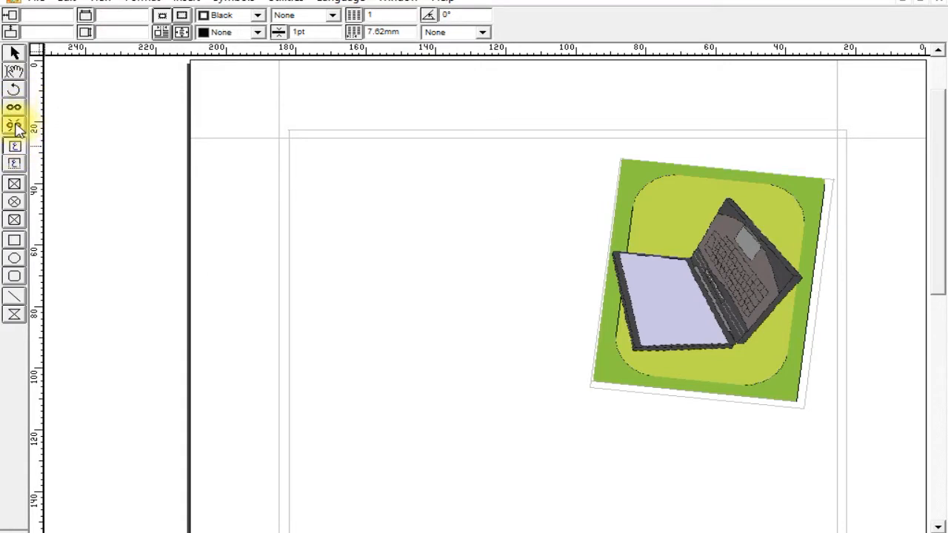
{"action": "left_click", "coordinate": [17, 148]}
{"action": "left_click_drag", "start_coordinate": [332, 152], "coordinate": [524, 231]}
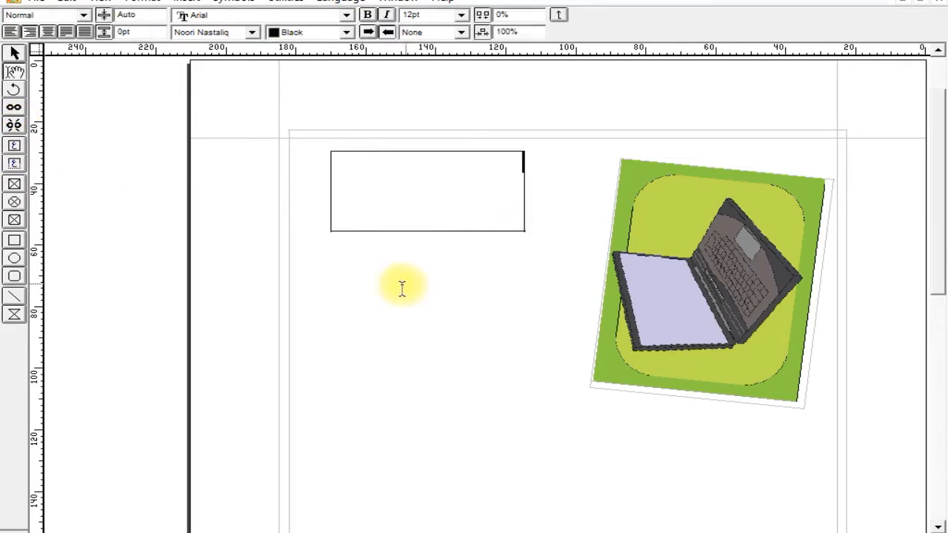
{"action": "left_click", "coordinate": [16, 146]}
{"action": "left_click_drag", "start_coordinate": [321, 278], "coordinate": [531, 359]}
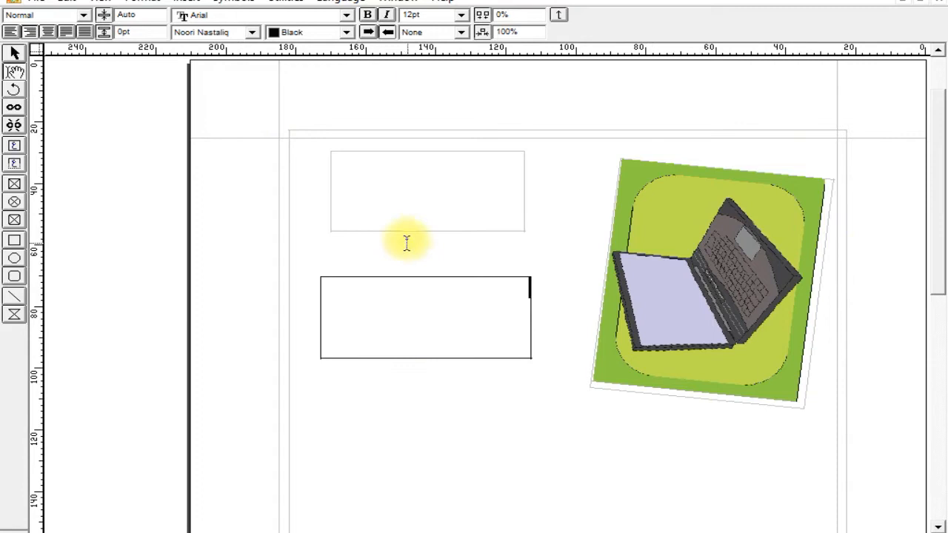
Move the page-sized text box onto the margin guides at 25.4 mm across and down, and lock it.
{"action": "left_click", "coordinate": [15, 54]}
{"action": "double_click", "coordinate": [334, 142]}
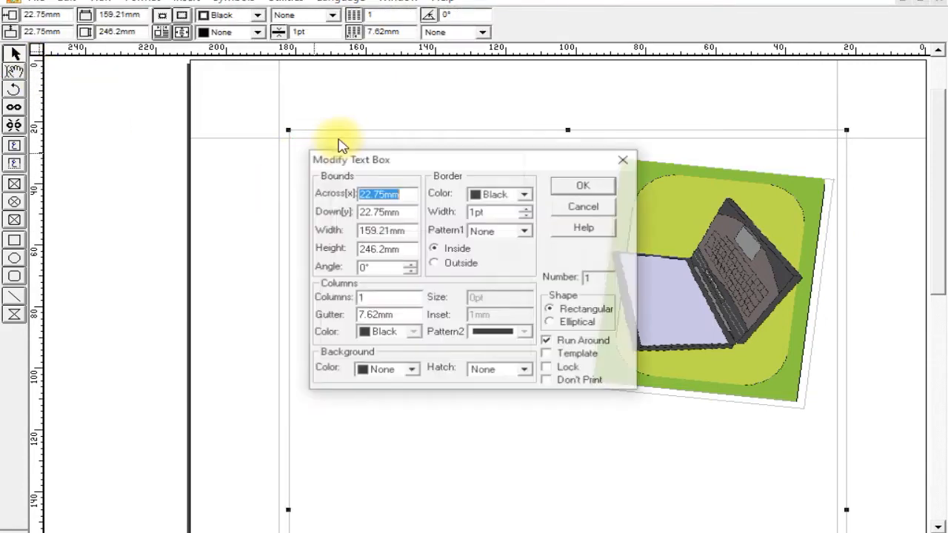
{"action": "left_click", "coordinate": [582, 187]}
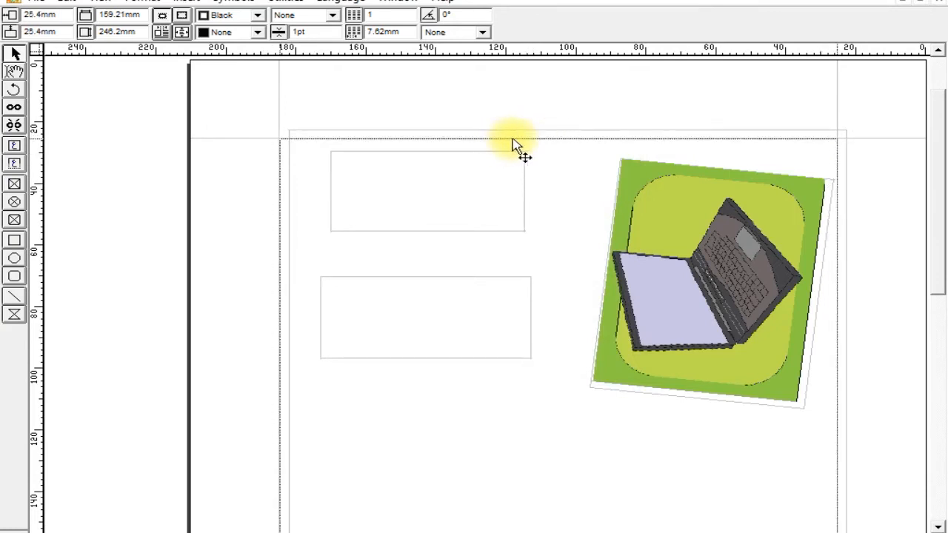
{"action": "double_click", "coordinate": [581, 152]}
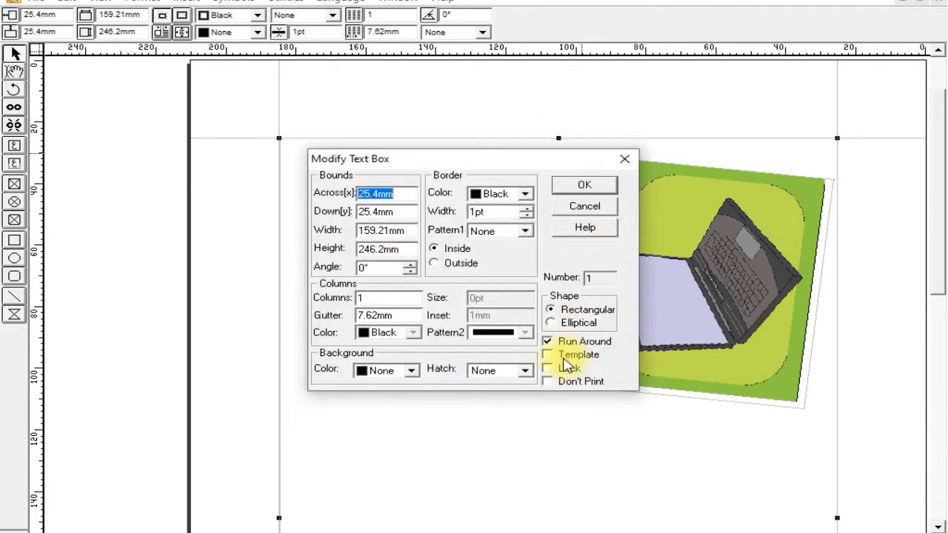
{"action": "left_click", "coordinate": [574, 185]}
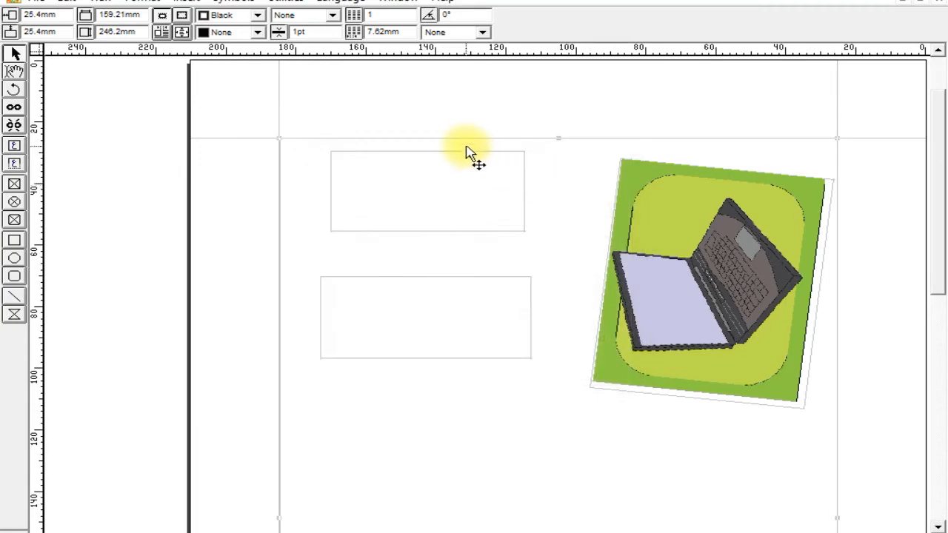
Link the upper wide text box to the lower wide text box.
{"action": "left_click", "coordinate": [462, 163]}
{"action": "left_click", "coordinate": [458, 309]}
{"action": "left_click", "coordinate": [460, 214]}
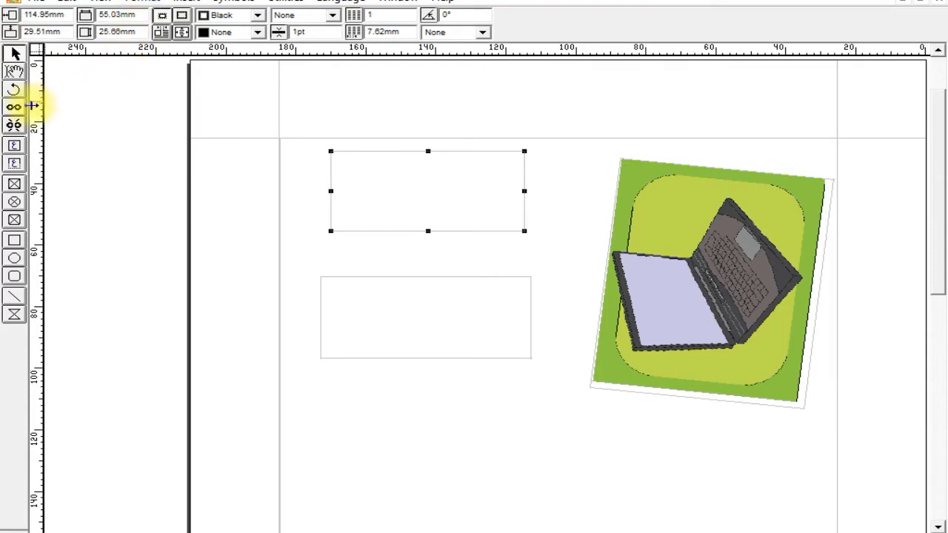
{"action": "left_click", "coordinate": [17, 111]}
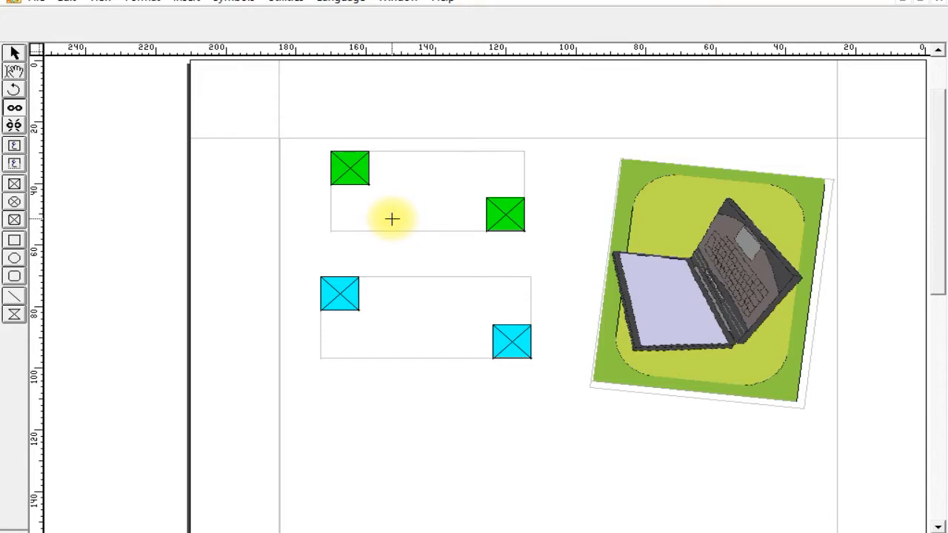
{"action": "left_click", "coordinate": [344, 165]}
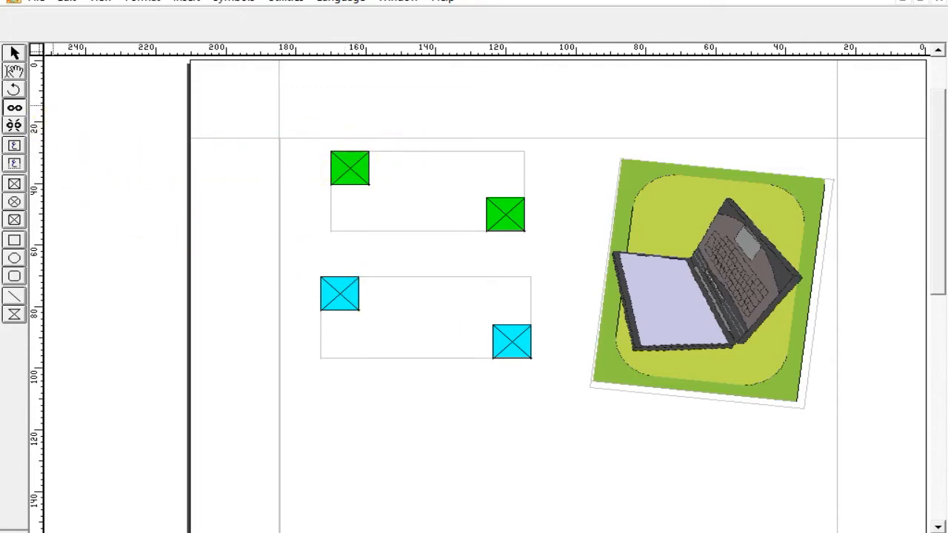
{"action": "left_click", "coordinate": [16, 51]}
{"action": "left_click", "coordinate": [353, 159]}
{"action": "left_click", "coordinate": [13, 109]}
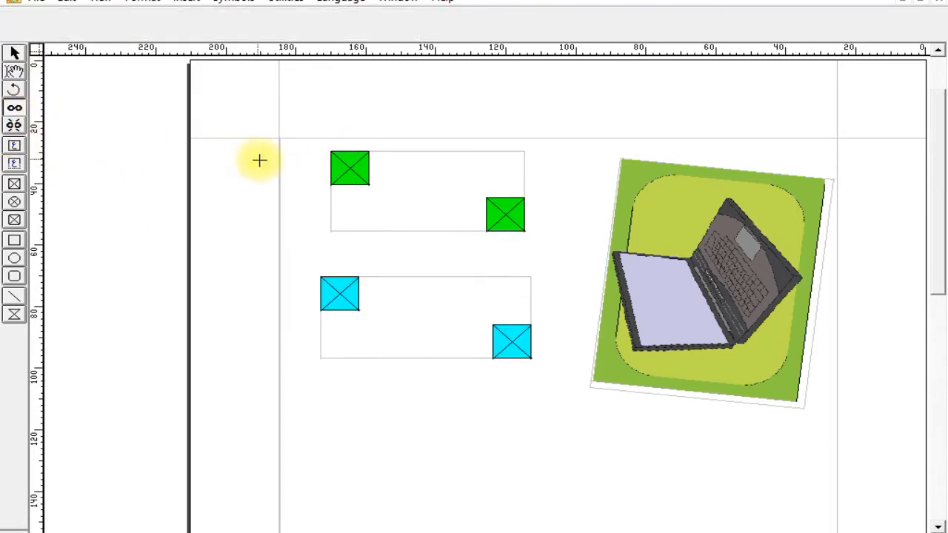
{"action": "left_click", "coordinate": [387, 298]}
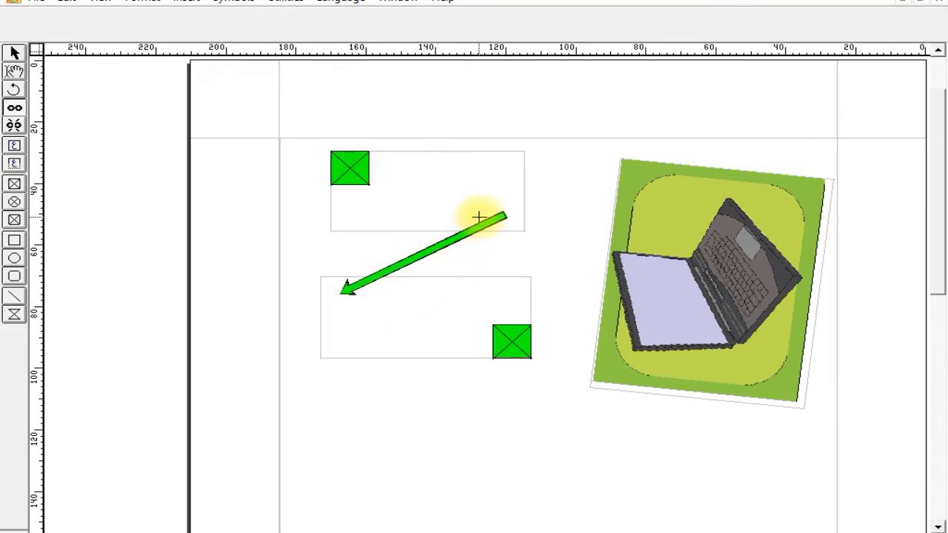
{"action": "left_click", "coordinate": [14, 53]}
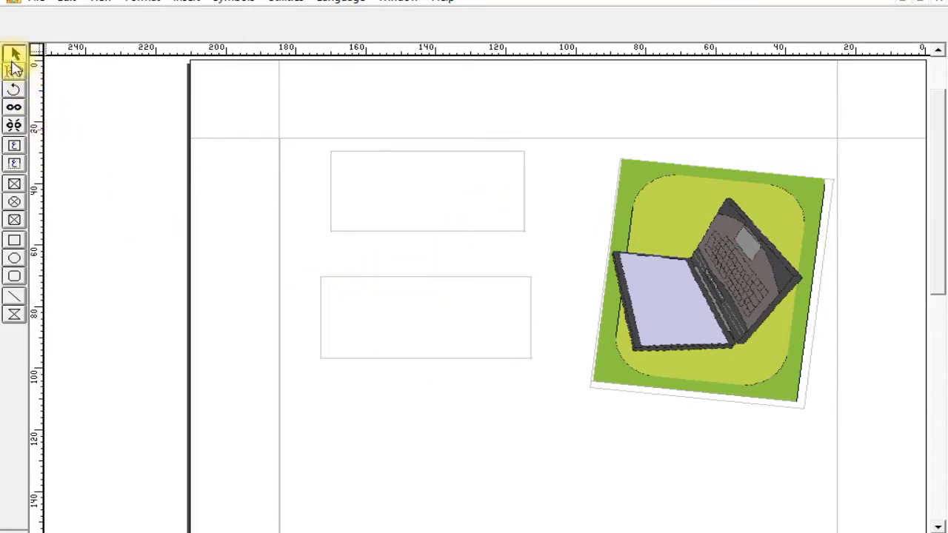
Draw a column of five small text boxes along the page's left margin, the lowest about 29 by 14 mm.
{"action": "left_click", "coordinate": [16, 149]}
{"action": "left_click_drag", "start_coordinate": [217, 152], "coordinate": [309, 200]}
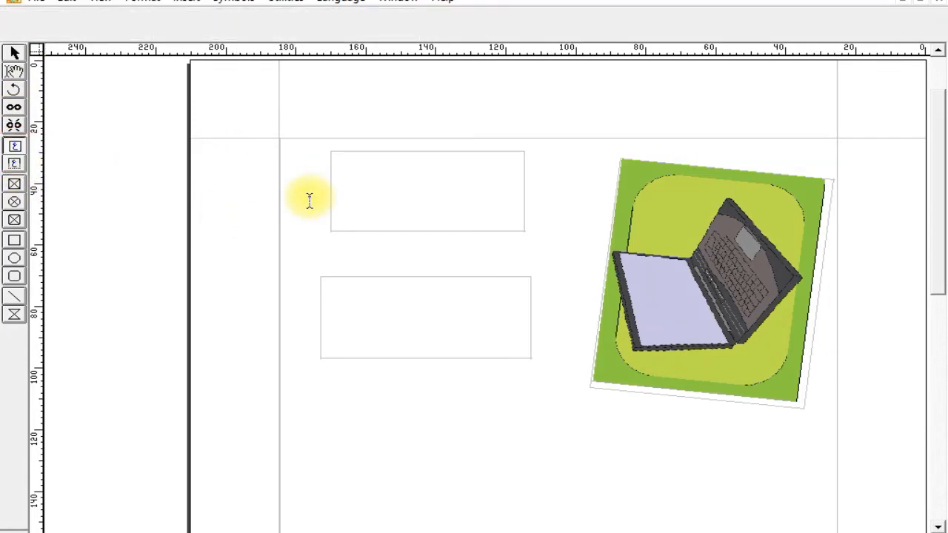
{"action": "left_click_drag", "start_coordinate": [309, 200], "coordinate": [317, 191]}
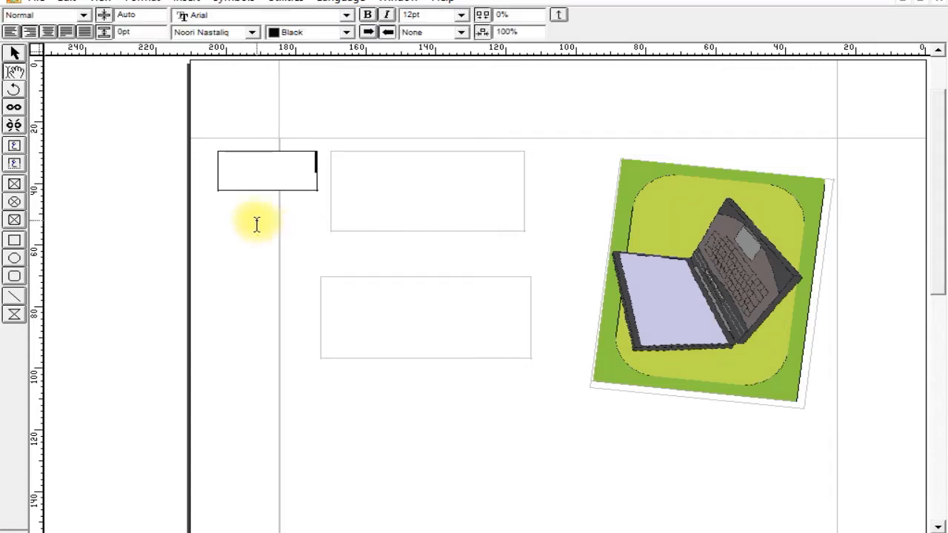
{"action": "left_click", "coordinate": [15, 148]}
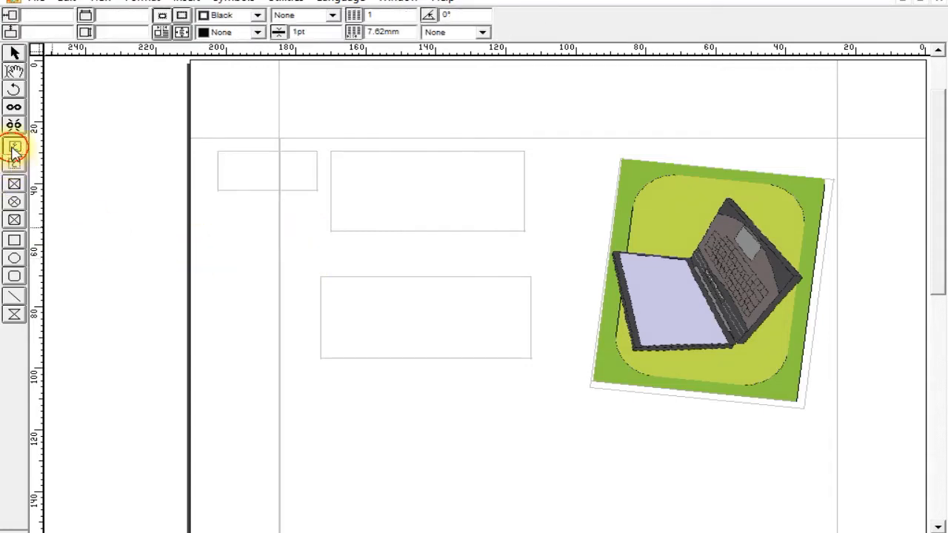
{"action": "left_click_drag", "start_coordinate": [220, 198], "coordinate": [314, 247]}
{"action": "left_click_drag", "start_coordinate": [220, 259], "coordinate": [310, 324]}
{"action": "left_click_drag", "start_coordinate": [218, 339], "coordinate": [312, 377]}
{"action": "left_click_drag", "start_coordinate": [217, 390], "coordinate": [318, 434]}
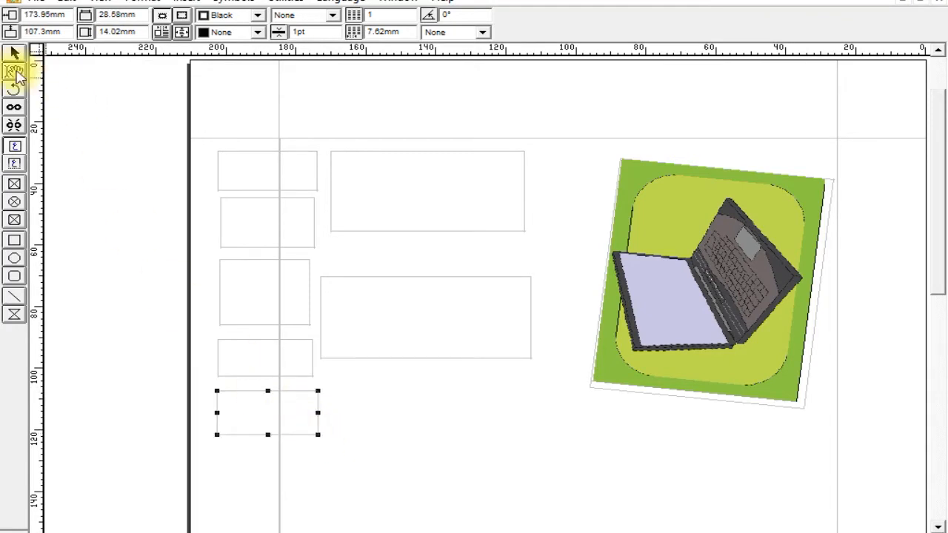
Link the topmost small text box to the lower wide box, and continue the chain through the four remaining small boxes downwards.
{"action": "left_click", "coordinate": [14, 108]}
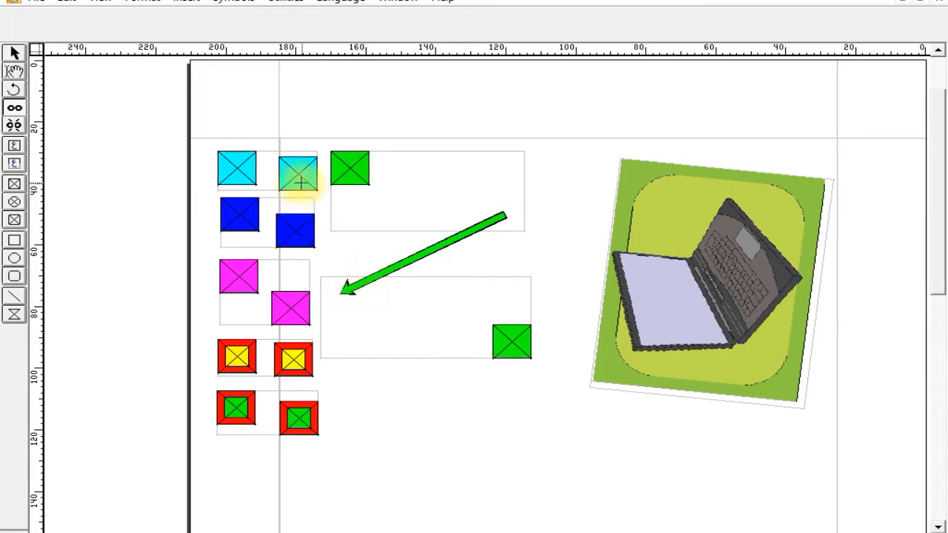
{"action": "left_click_drag", "start_coordinate": [297, 176], "coordinate": [355, 316]}
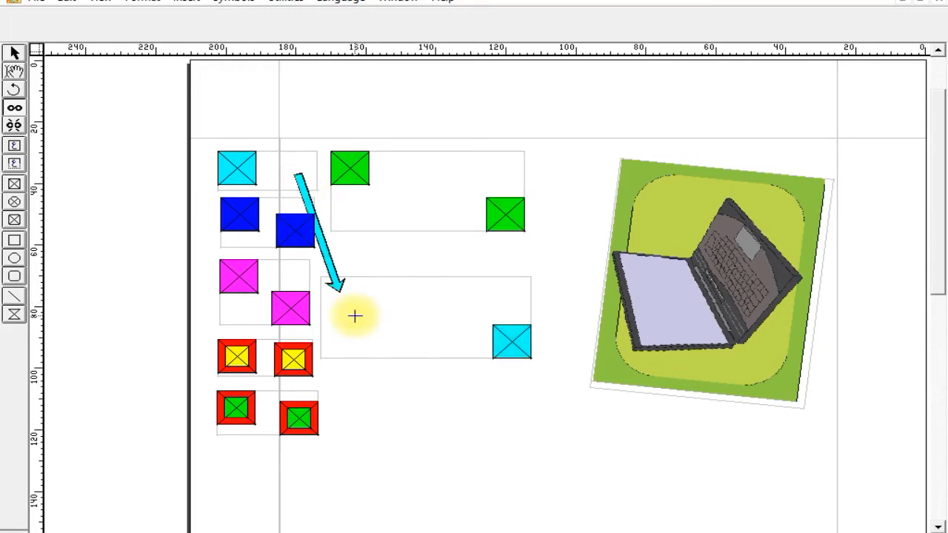
{"action": "left_click", "coordinate": [254, 211]}
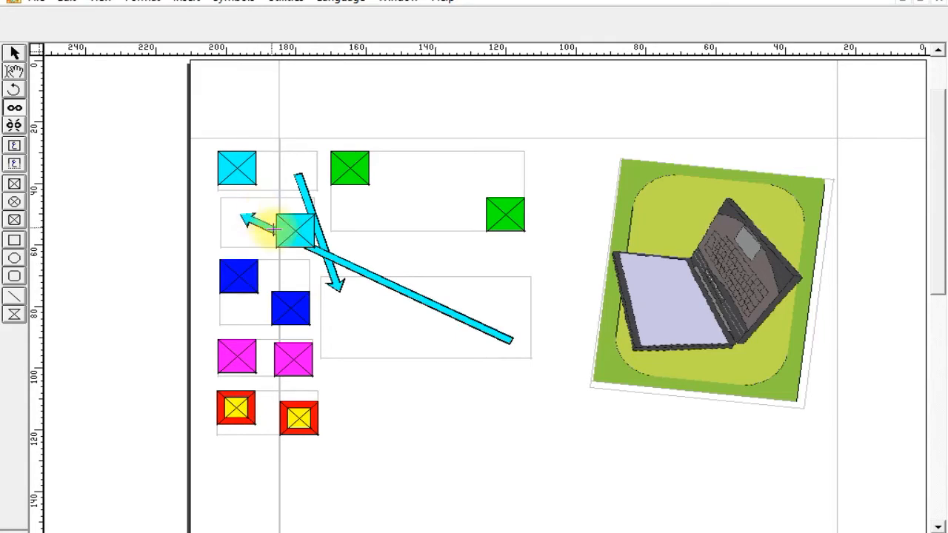
{"action": "left_click", "coordinate": [289, 304]}
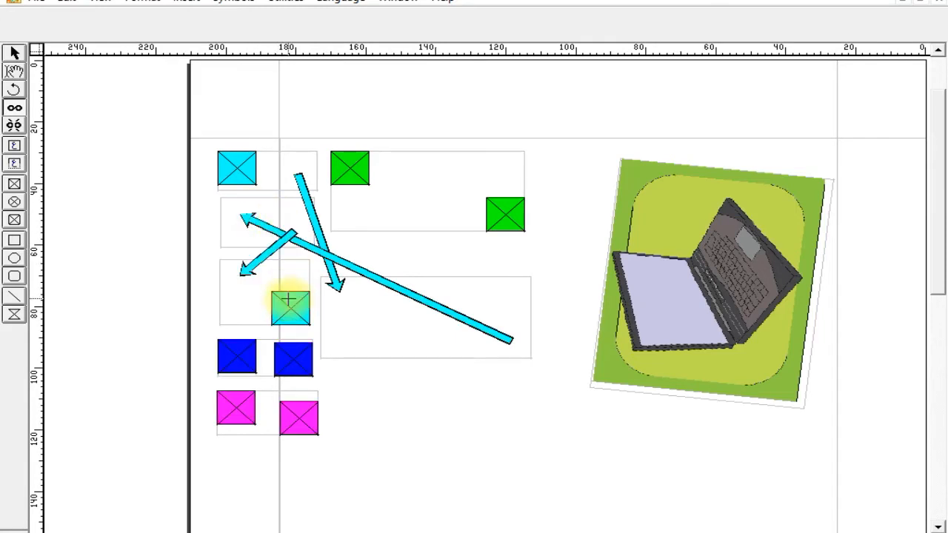
{"action": "left_click", "coordinate": [285, 357]}
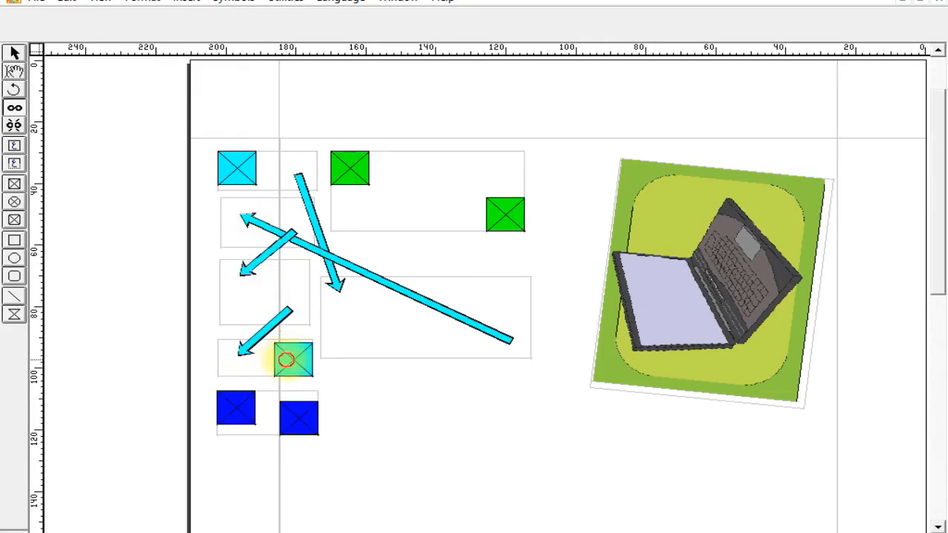
{"action": "left_click", "coordinate": [291, 417]}
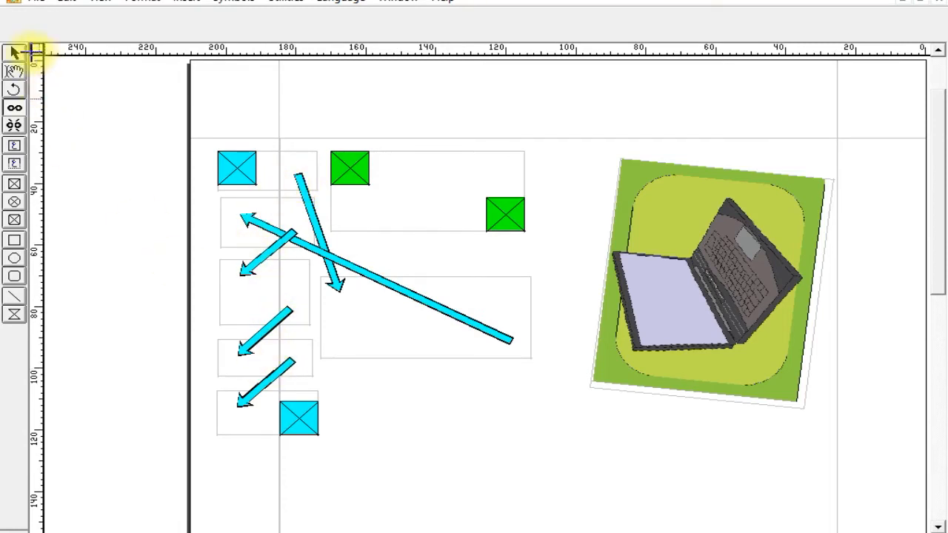
Link the lower wide text box to the upper wide text box.
{"action": "left_click", "coordinate": [350, 167]}
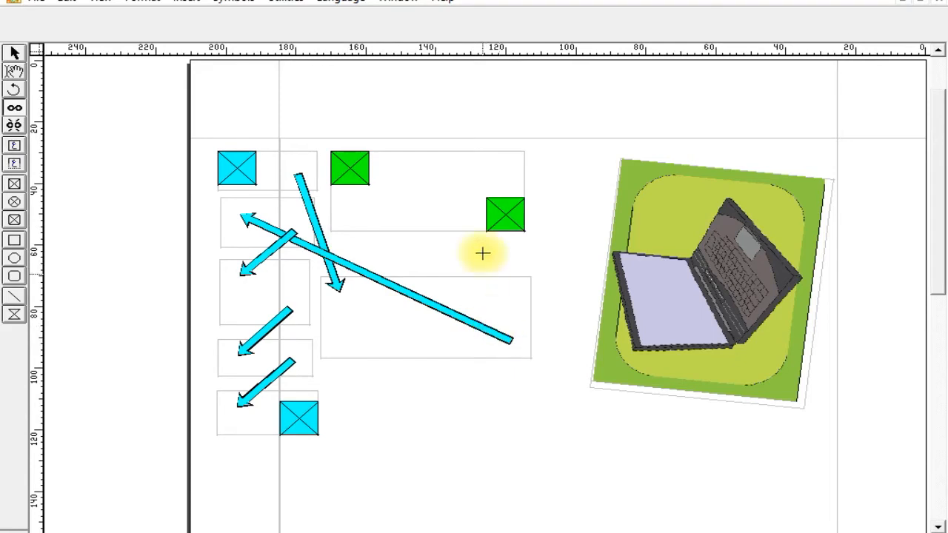
{"action": "left_click", "coordinate": [505, 215]}
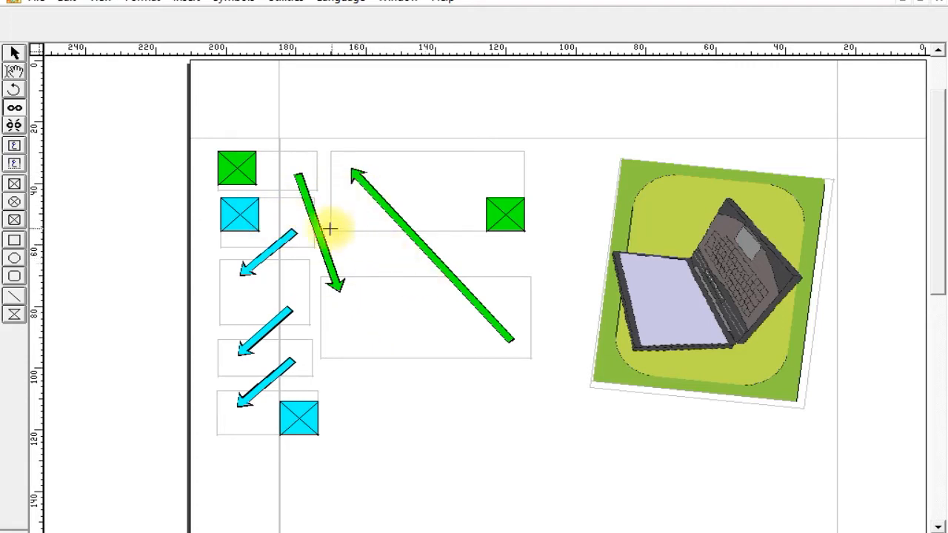
Break all the links between the two wide text boxes and the five small text boxes.
{"action": "left_click", "coordinate": [14, 125]}
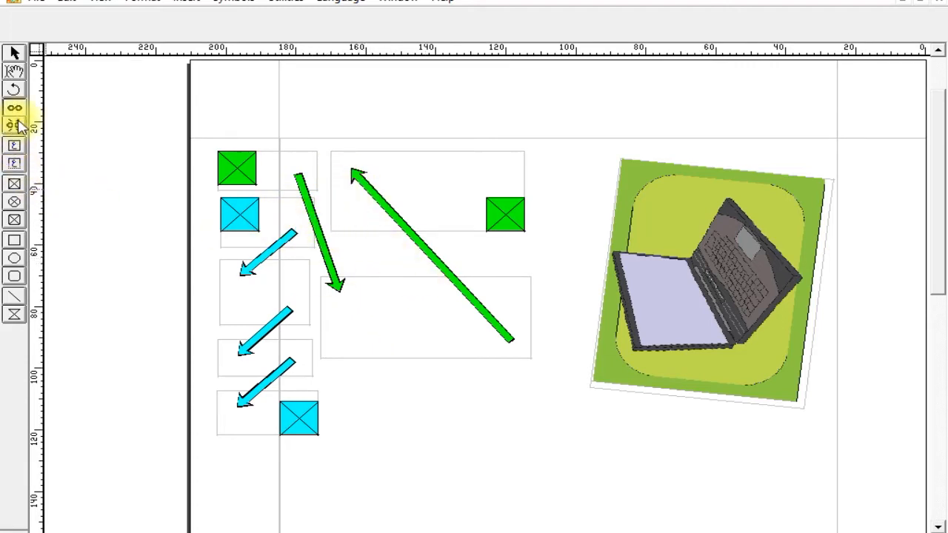
{"action": "left_click", "coordinate": [363, 206]}
{"action": "left_click", "coordinate": [311, 218]}
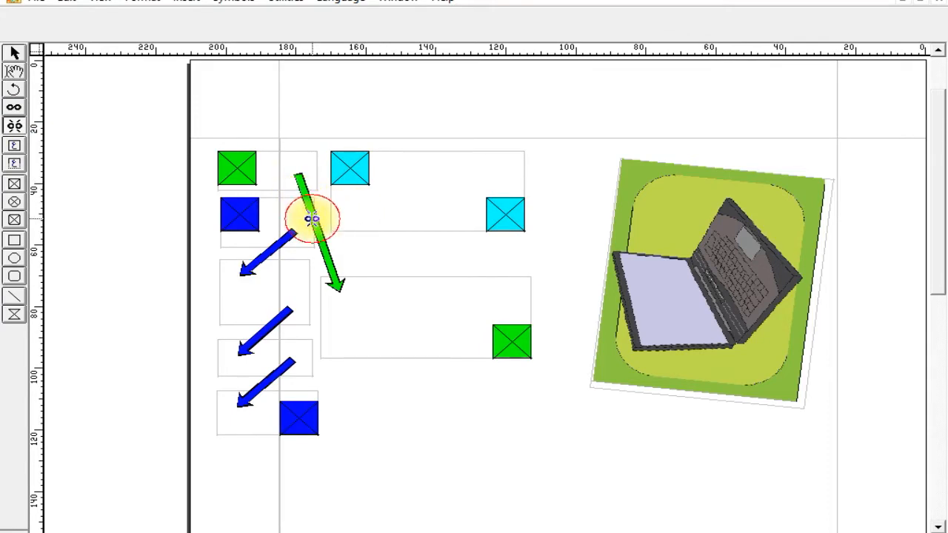
{"action": "left_click", "coordinate": [335, 275]}
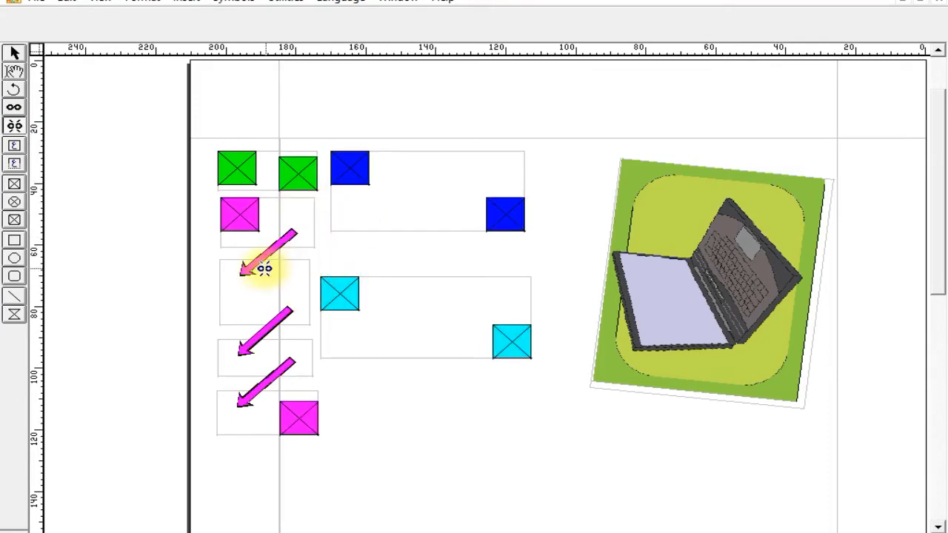
{"action": "left_click", "coordinate": [252, 269]}
{"action": "left_click", "coordinate": [243, 348]}
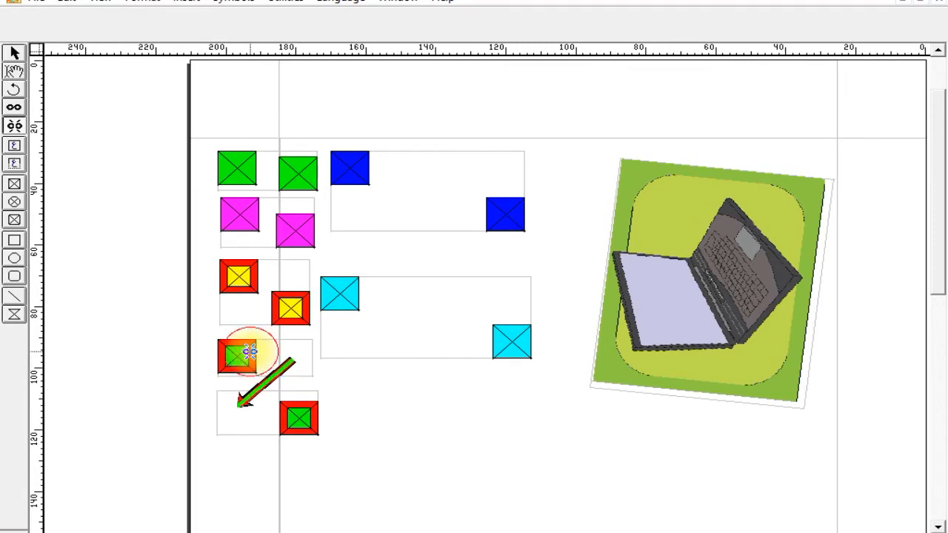
{"action": "left_click", "coordinate": [242, 403]}
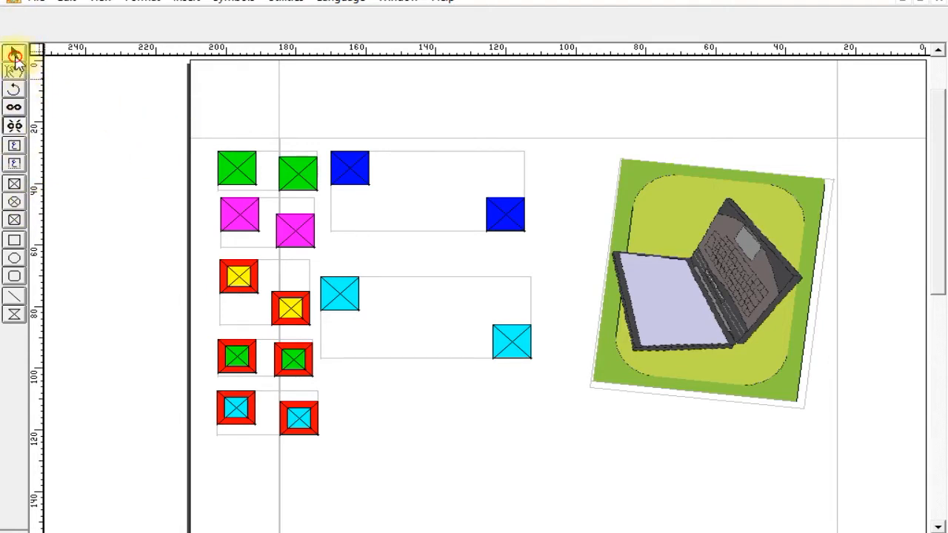
Delete all the small and wide text boxes and the rotated laptop picture from the page.
{"action": "left_click_drag", "start_coordinate": [129, 109], "coordinate": [824, 507]}
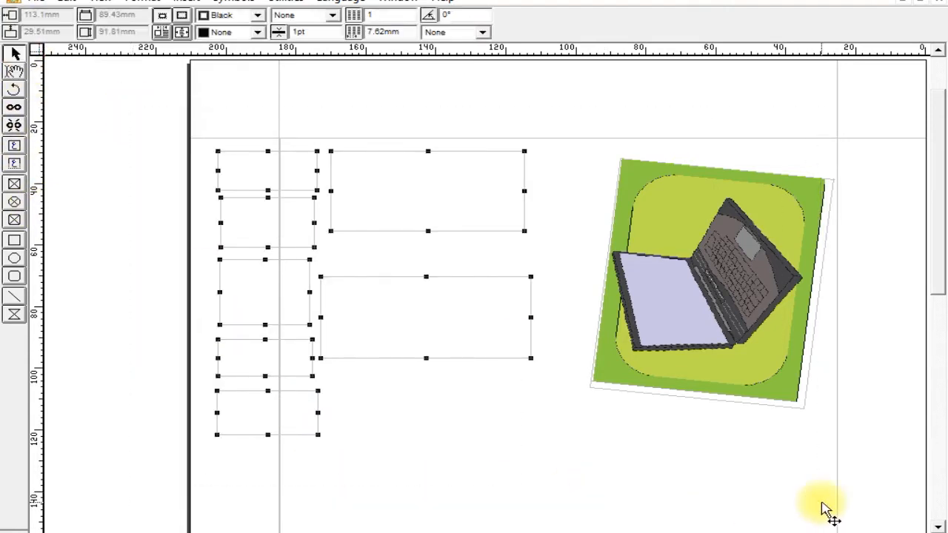
{"action": "key", "text": "Delete"}
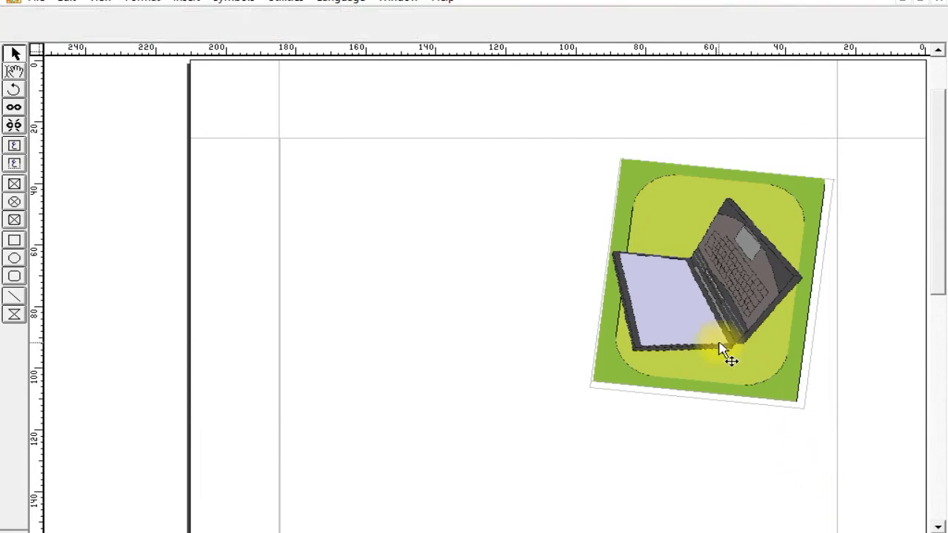
{"action": "left_click", "coordinate": [725, 351]}
{"action": "key", "text": "Delete"}
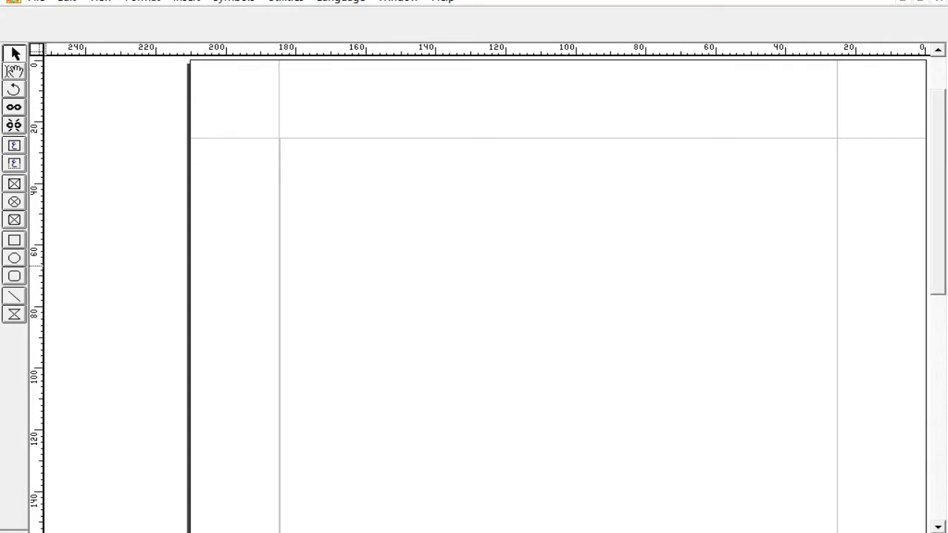
Draw two tall text boxes side by side between the margin guides, and link the right box to the left box.
{"action": "left_click", "coordinate": [14, 146]}
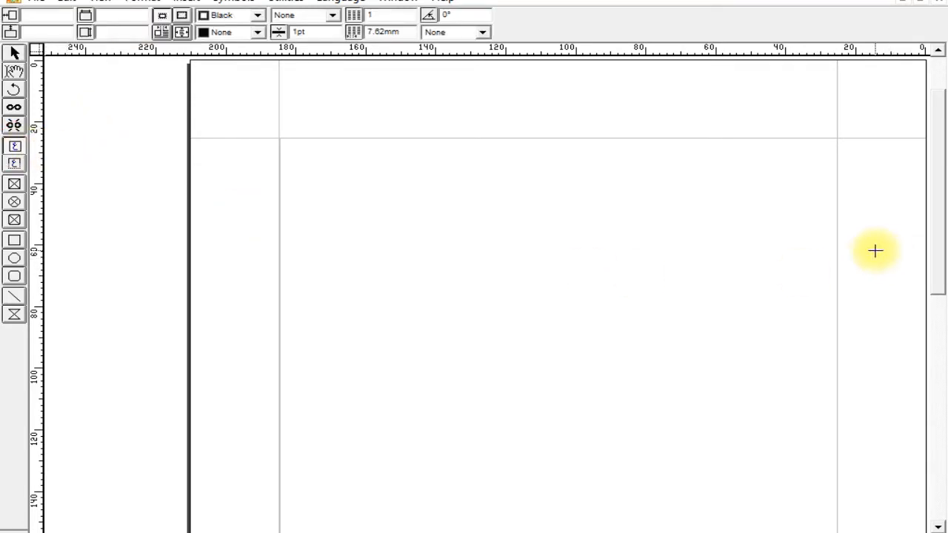
{"action": "left_click_drag", "start_coordinate": [836, 140], "coordinate": [602, 494]}
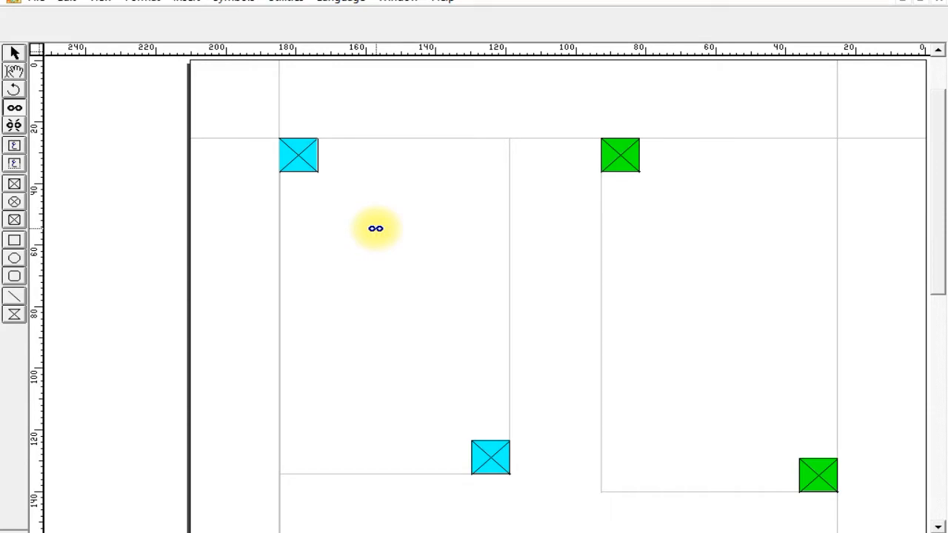
{"action": "left_click", "coordinate": [14, 110]}
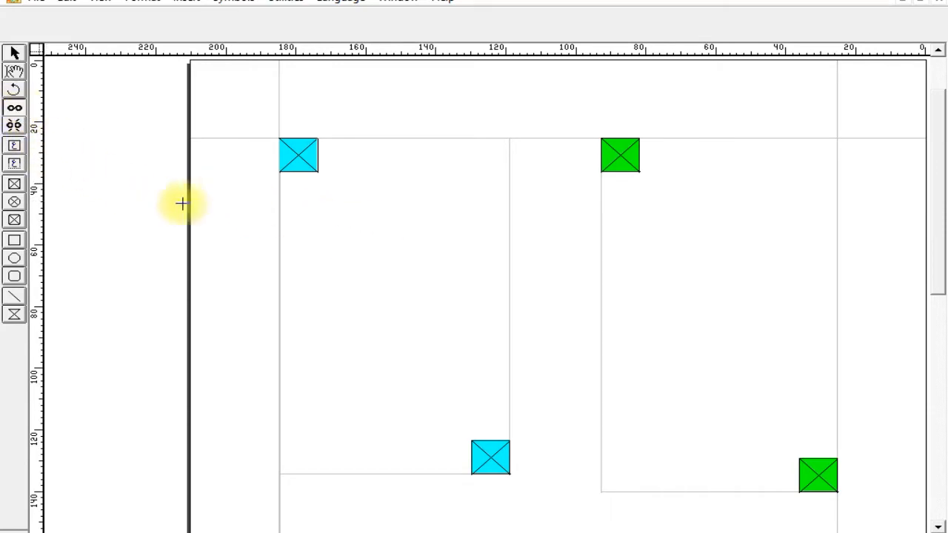
{"action": "left_click", "coordinate": [406, 253]}
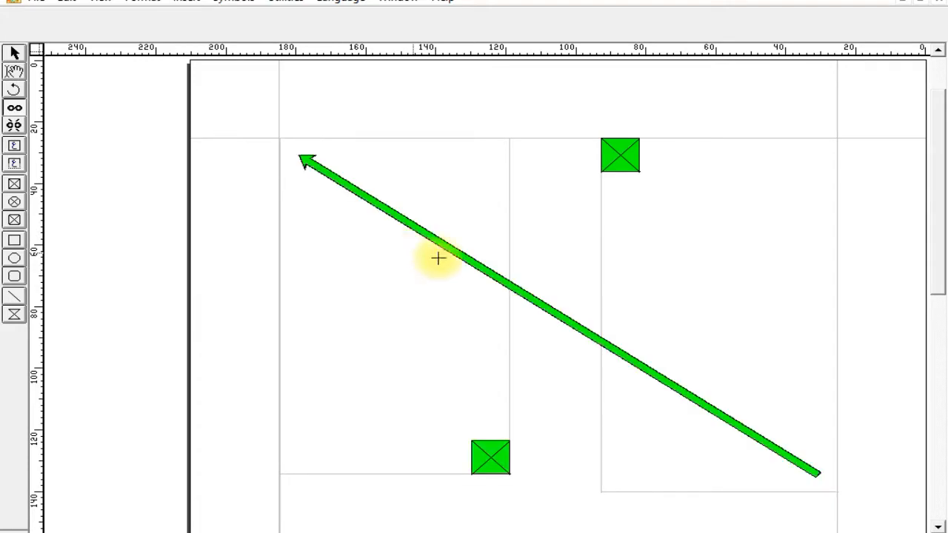
Place the text cursor in the right linked text box and set the font size to 60pt.
{"action": "left_click", "coordinate": [20, 163]}
{"action": "left_click", "coordinate": [19, 151]}
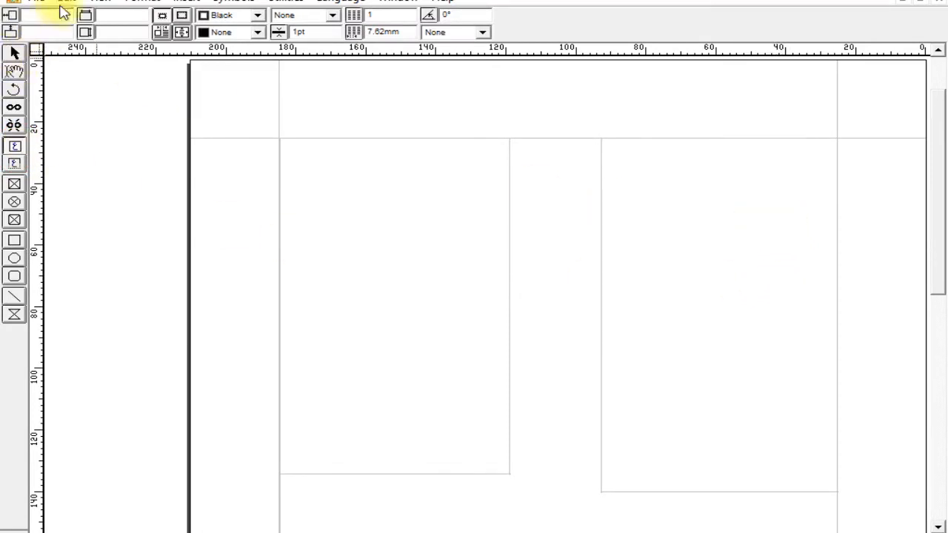
{"action": "left_click", "coordinate": [694, 217]}
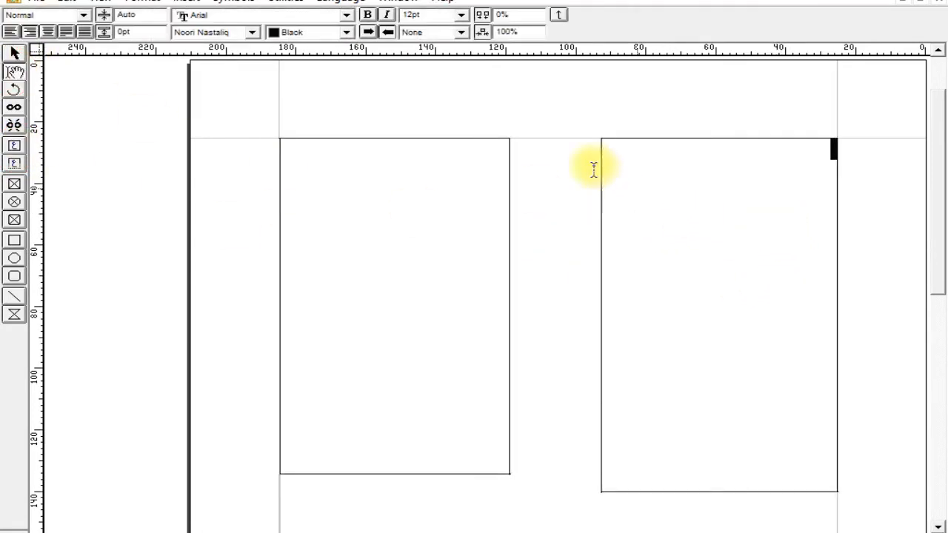
{"action": "left_click", "coordinate": [461, 15]}
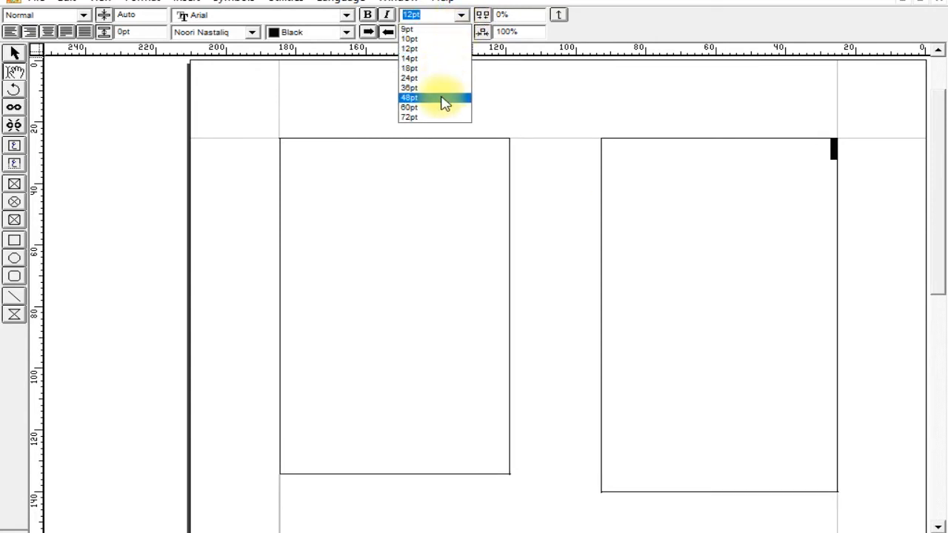
{"action": "left_click", "coordinate": [440, 108]}
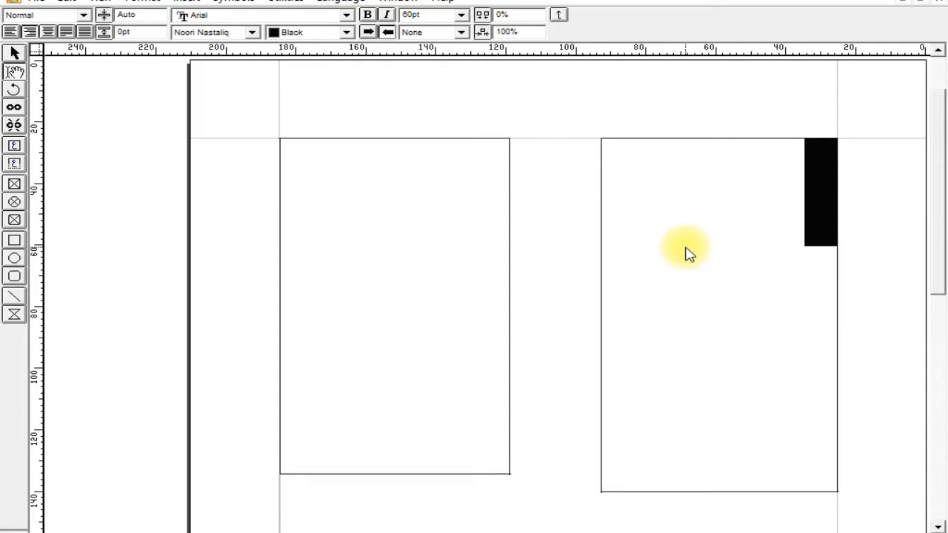
Enter "آج کا دن ہم ٹیکسٹ کو لنک کر کے اگلے ٹیکسٹ باکس میں لے جانا سیکھیں گے" across the linked boxes, ending with a new line.
{"action": "type", "text": "آج کا د"}
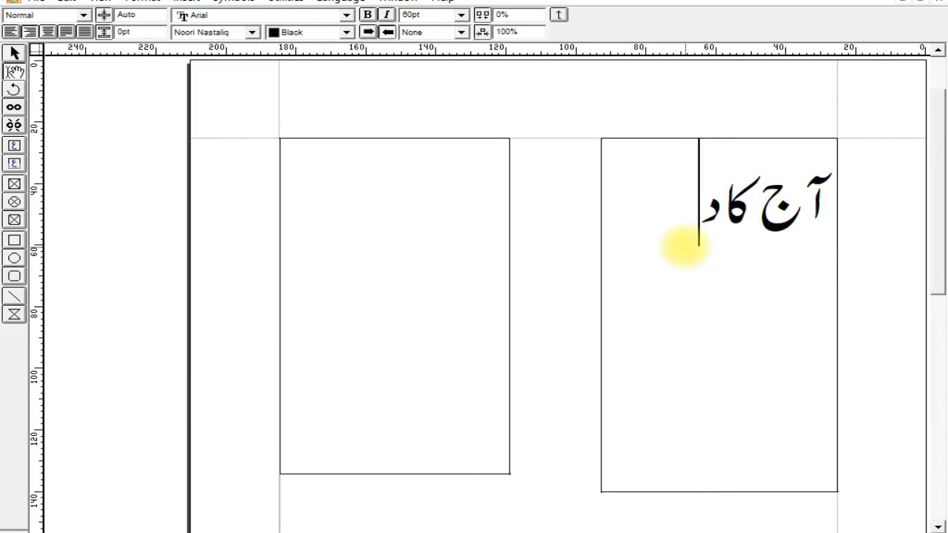
{"action": "type", "text": "ن ہم ٹیل"}
{"action": "key", "text": "BackSpace"}
{"action": "type", "text": "ک"}
{"action": "type", "text": "سٹ کو"}
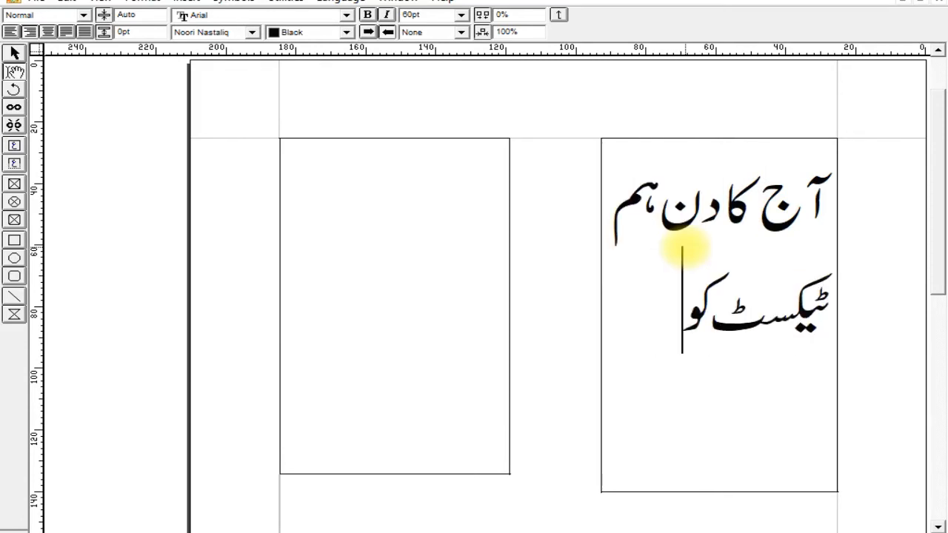
{"action": "type", "text": " لنک کر کے اگلے ٹیکسٹ باکس میں ل"}
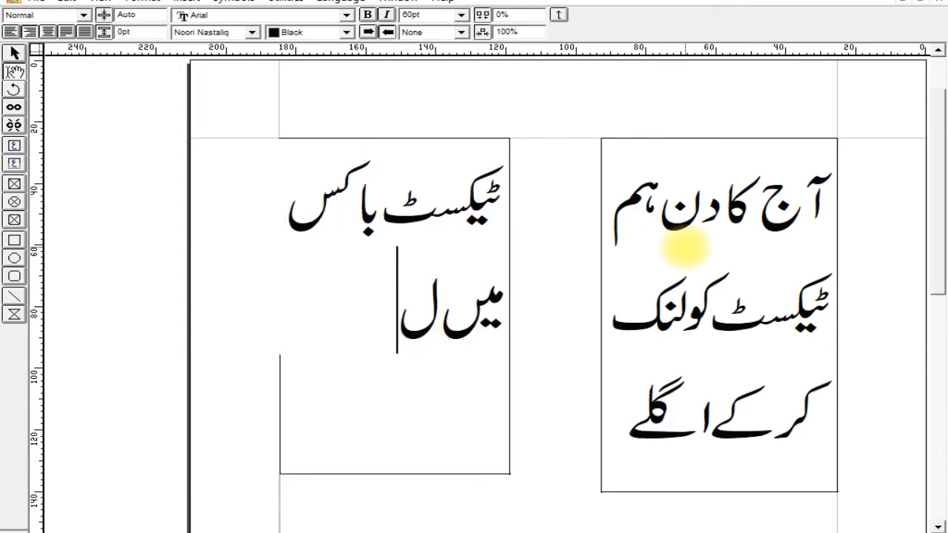
{"action": "type", "text": "ے جانا سیکھ"}
{"action": "type", "text": "یں گے"}
{"action": "key", "text": "Return"}
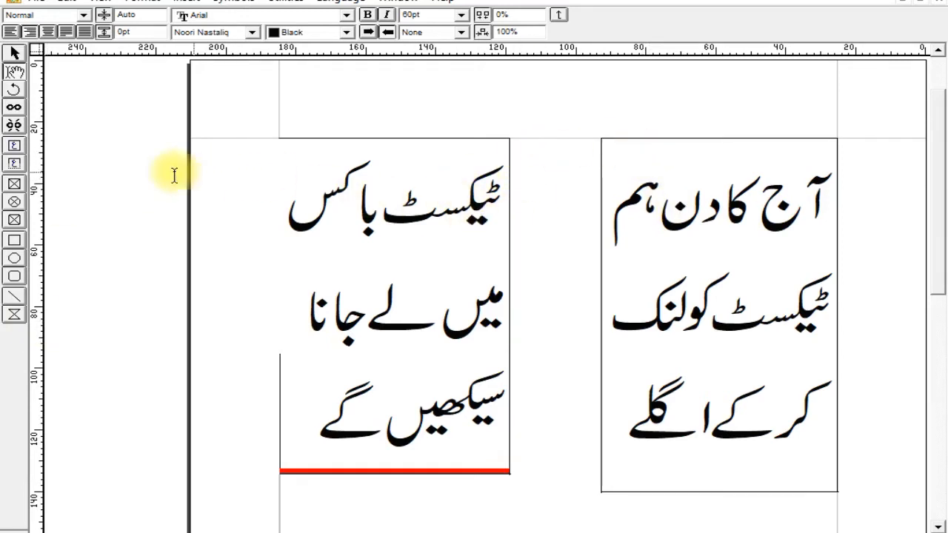
Break the link between the two tall text boxes.
{"action": "left_click", "coordinate": [14, 125]}
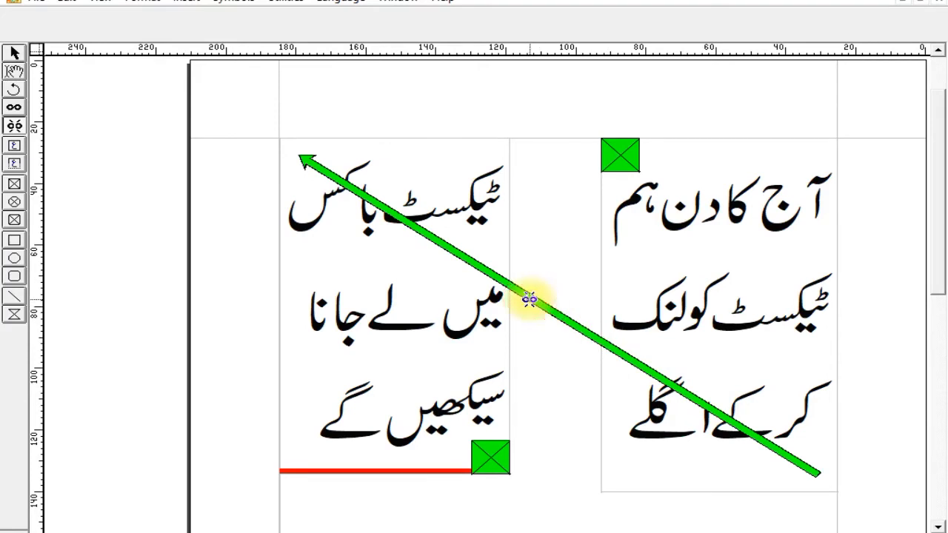
{"action": "left_click", "coordinate": [500, 277]}
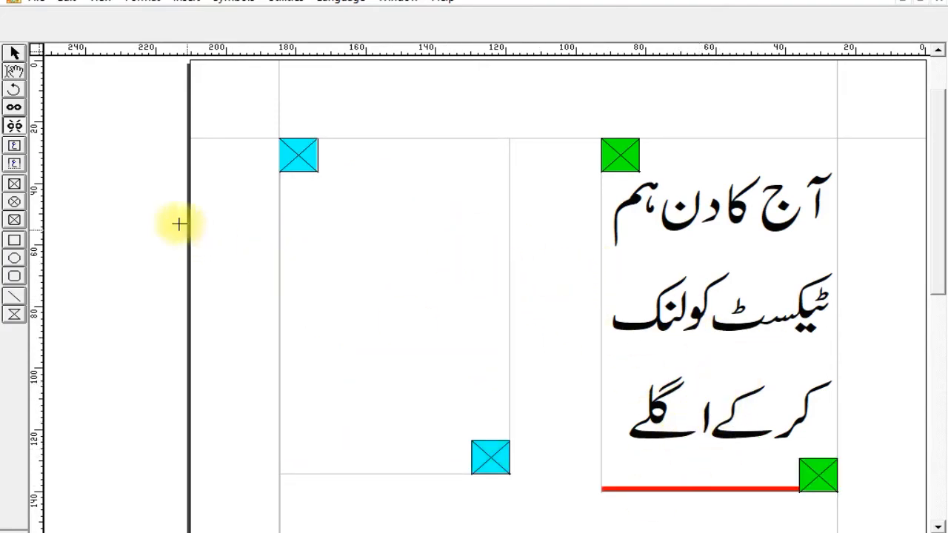
Select all the text in the right text box and reduce its font size to 35pt.
{"action": "left_click", "coordinate": [19, 77]}
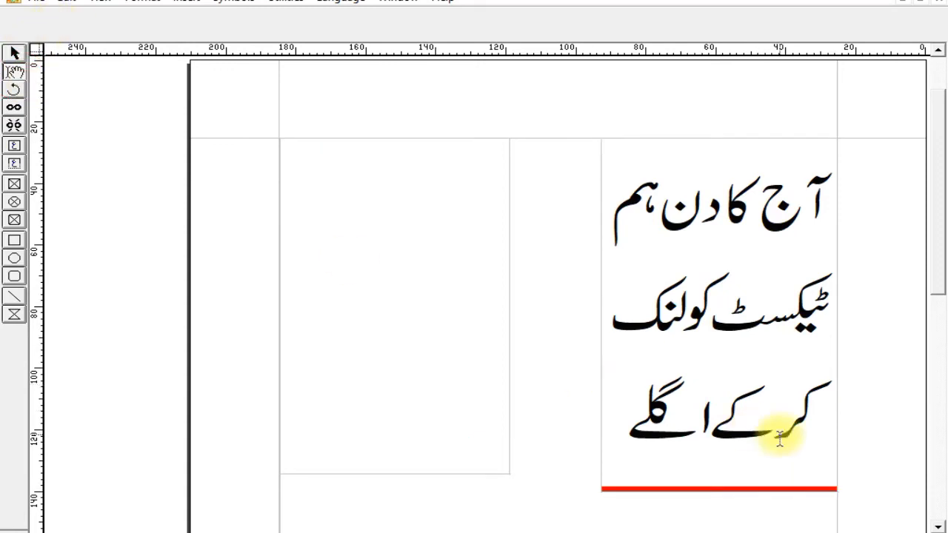
{"action": "left_click", "coordinate": [749, 405]}
{"action": "key", "text": "ctrl+a"}
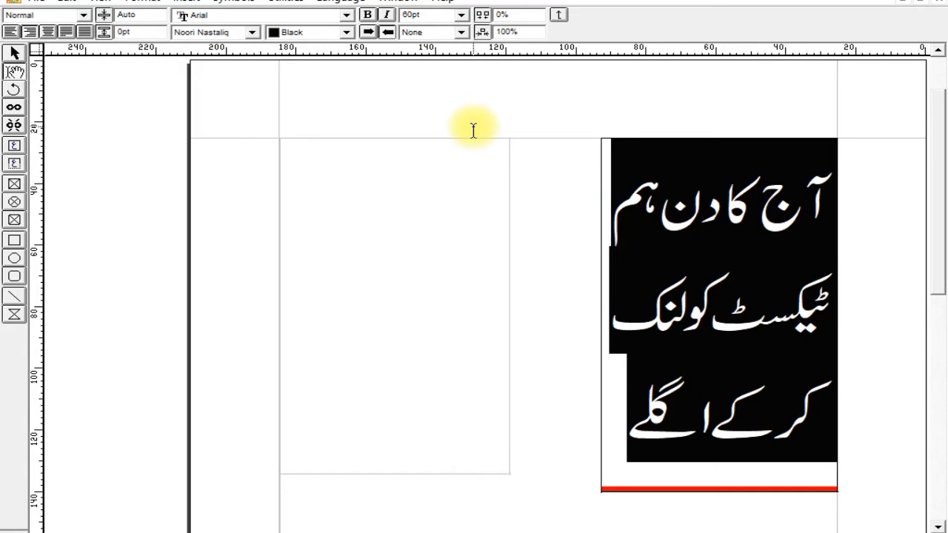
{"action": "key", "text": "ctrl+["}
{"action": "key", "text": "ctrl+["}
{"action": "key", "text": "ctrl+["}
{"action": "key", "text": "ctrl+["}
{"action": "key", "text": "ctrl+["}
{"action": "key", "text": "ctrl+["}
{"action": "key", "text": "ctrl+["}
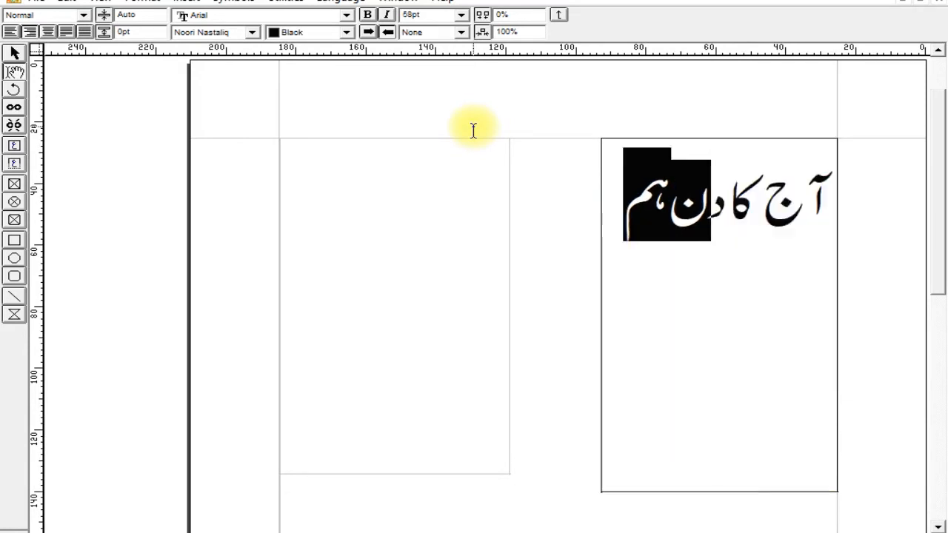
{"action": "key", "text": "ctrl+["}
{"action": "key", "text": "ctrl+["}
{"action": "key", "text": "ctrl+["}
{"action": "key", "text": "ctrl+["}
{"action": "key", "text": "ctrl+["}
{"action": "key", "text": "ctrl+["}
{"action": "key", "text": "ctrl+["}
{"action": "key", "text": "ctrl+["}
{"action": "key", "text": "ctrl+["}
{"action": "key", "text": "ctrl+["}
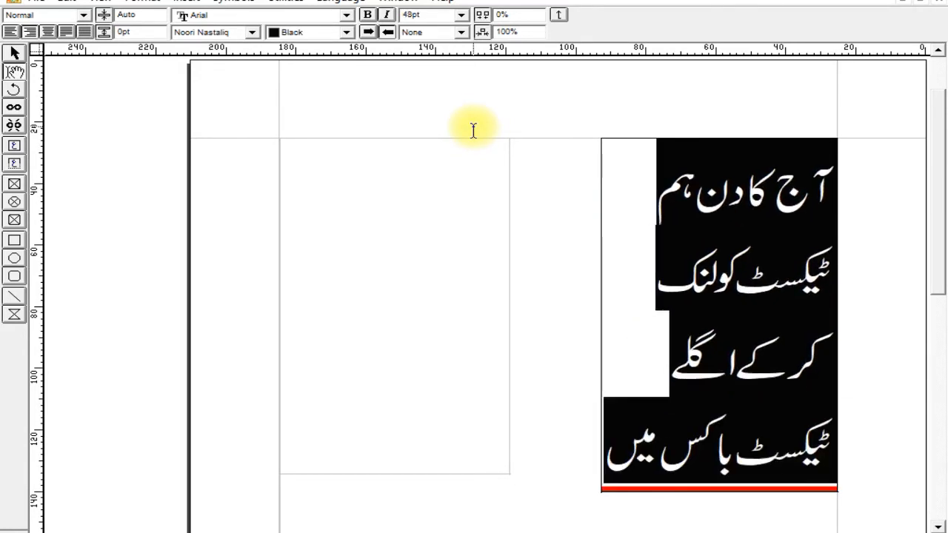
{"action": "key", "text": "ctrl+["}
{"action": "key", "text": "ctrl+["}
{"action": "key", "text": "ctrl+["}
{"action": "key", "text": "ctrl+["}
{"action": "key", "text": "ctrl+["}
{"action": "key", "text": "ctrl+["}
{"action": "key", "text": "ctrl+["}
{"action": "key", "text": "ctrl+["}
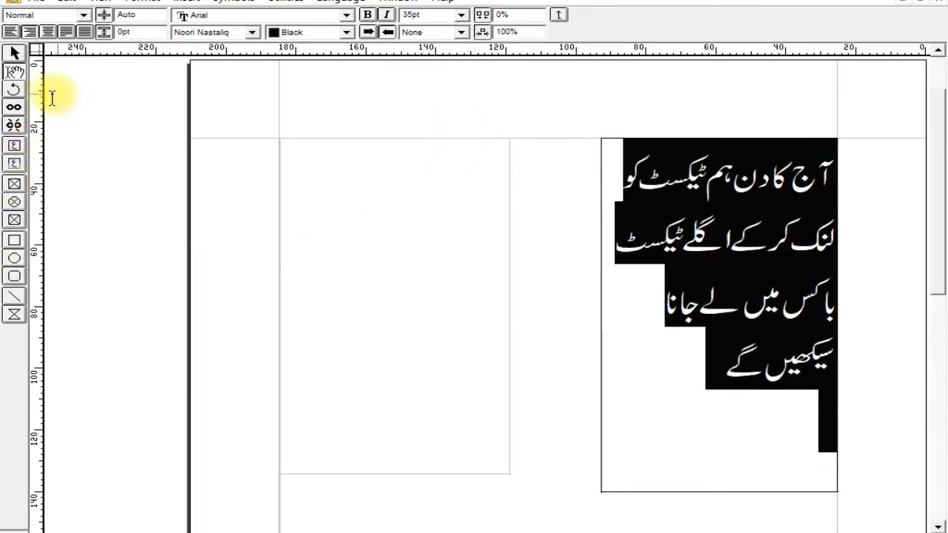
{"action": "left_click", "coordinate": [13, 110]}
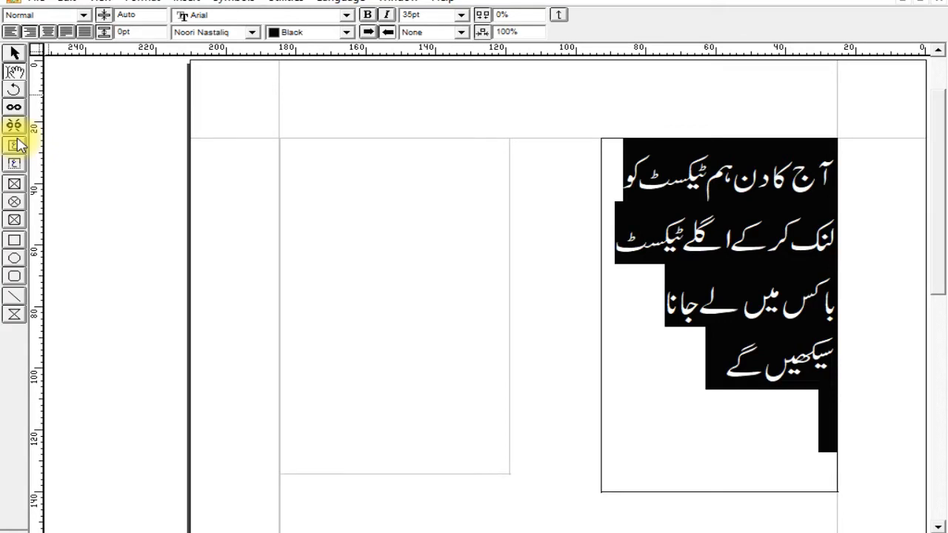
{"action": "left_click", "coordinate": [16, 147]}
{"action": "left_click", "coordinate": [16, 151]}
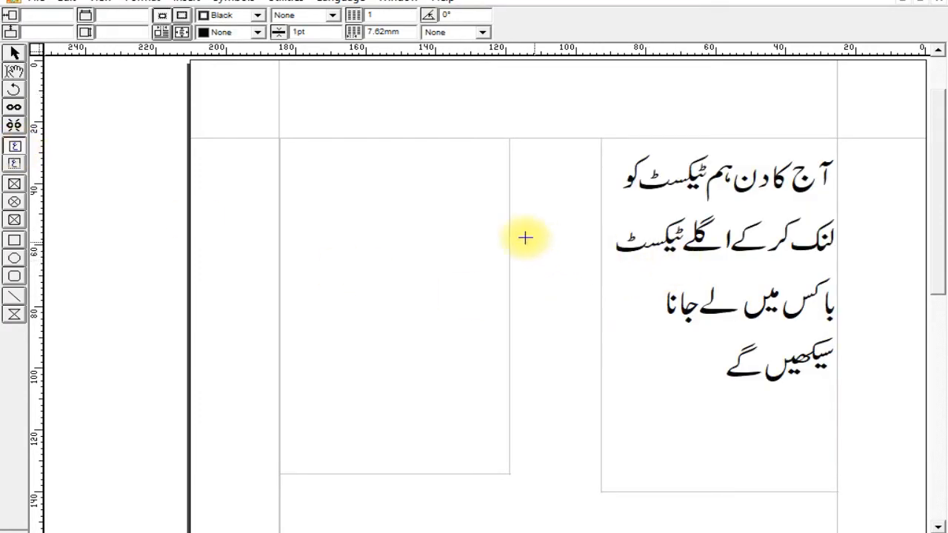
Draw a title text box about 85 mm wide across the upper part of the empty box, and enter "آج مارچ کی ۲۱ تاریخ ہے".
{"action": "left_click", "coordinate": [15, 164]}
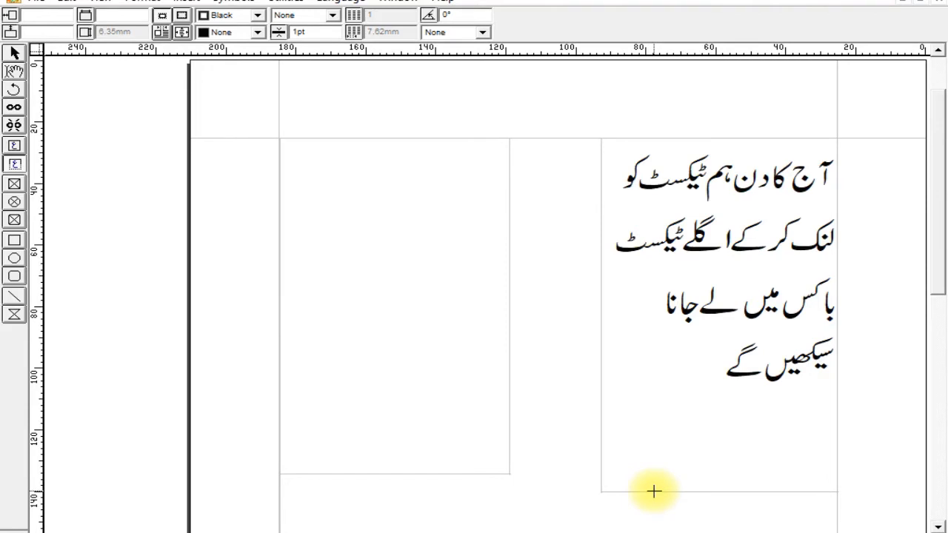
{"action": "left_click", "coordinate": [12, 160]}
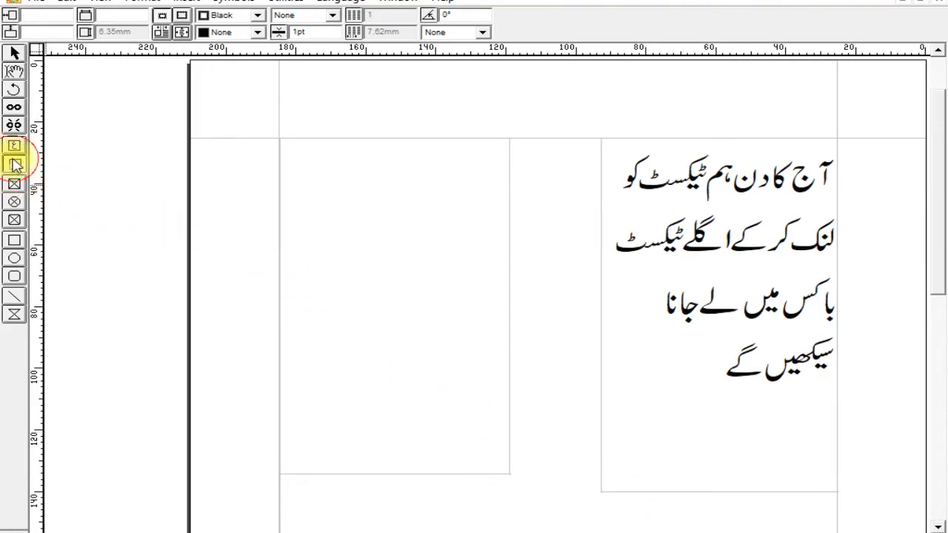
{"action": "mouse_move", "coordinate": [279, 198]}
{"action": "left_mouse_down"}
{"action": "mouse_move", "coordinate": [398, 227]}
{"action": "mouse_move", "coordinate": [577, 237]}
{"action": "left_mouse_up"}
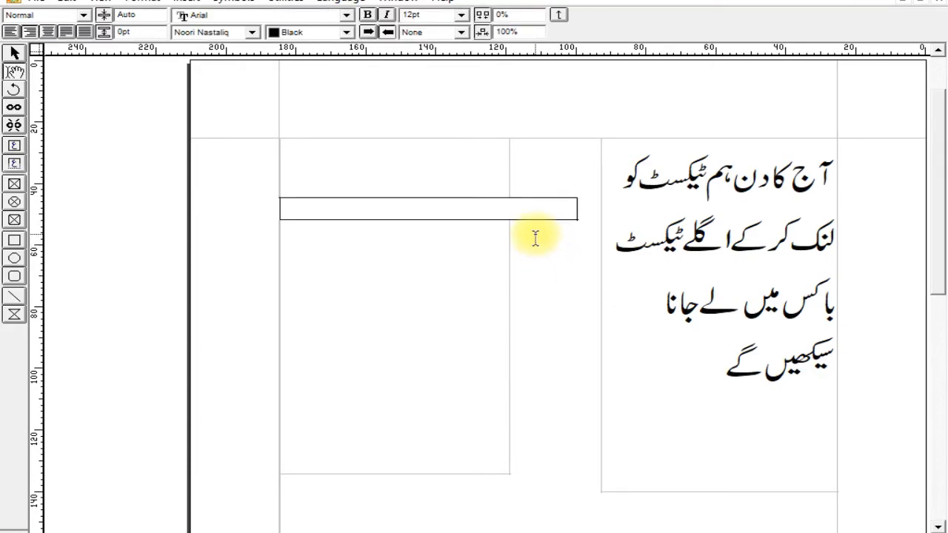
{"action": "type", "text": "آج مارچ کی"}
{"action": "type", "text": "۲"}
{"action": "key", "text": "BackSpace"}
{"action": "type", "text": "۱ تاریخ ہے"}
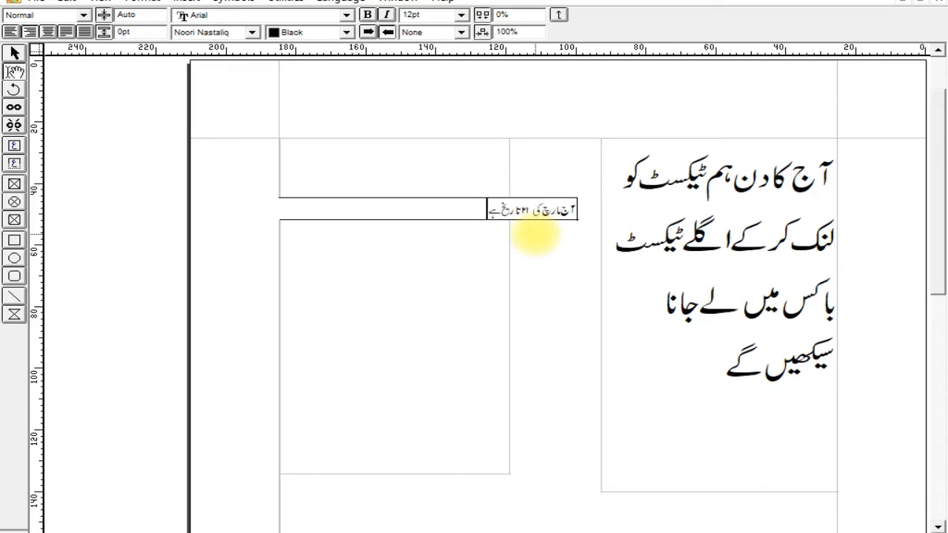
Continue the title box text with "۔ اور یہ سال ۲۰۲۱ ہے ہم نے آج ان پیج میں کام کرنا سیکھا،".
{"action": "type", "text": "۔ اور یہ سال"}
{"action": "type", "text": "۲۰۲۱ ہے ہم نے آج ان پیج میں کام کرنا سی"}
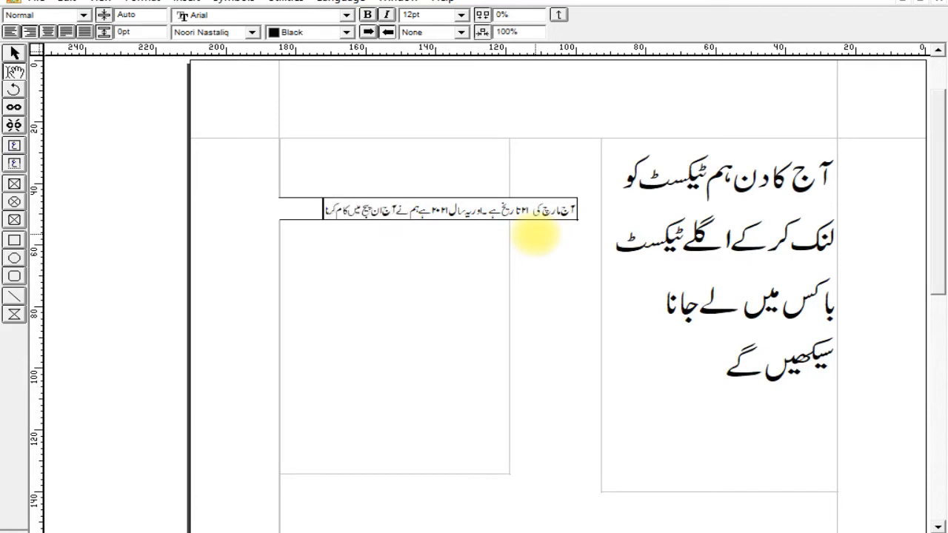
{"action": "type", "text": "کھا"}
Finish the title box text with "ٹیکسٹ باکس سے ہم بہت سے فائدے حاصل کر سکتے ہیں۔".
{"action": "type", "text": " ٹیکسٹ باکس"}
{"action": "type", "text": " سے"}
{"action": "type", "text": " ہم بہت سے فا"}
{"action": "type", "text": "ئدے"}
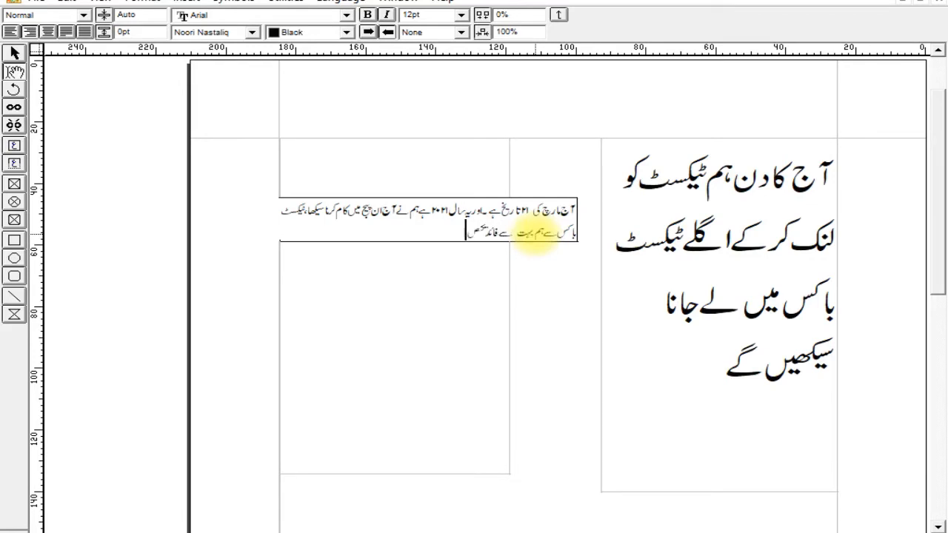
{"action": "type", "text": " حاصل کر سکتے ہیں۔"}
Select all the text in the title box and enlarge its font size to 30pt.
{"action": "key", "text": "ctrl+a"}
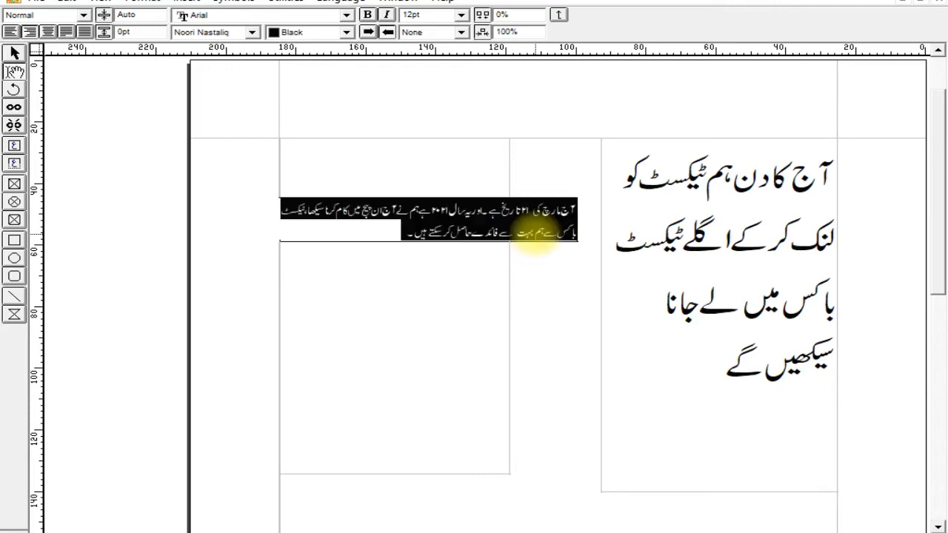
{"action": "key", "text": "ctrl+shift+period"}
{"action": "key", "text": "ctrl+shift+period"}
{"action": "key", "text": "ctrl+shift+period"}
{"action": "key", "text": "ctrl+shift+period"}
{"action": "key", "text": "ctrl+shift+period"}
{"action": "key", "text": "ctrl+shift+period"}
{"action": "key", "text": "ctrl+shift+period"}
{"action": "key", "text": "ctrl+shift+period"}
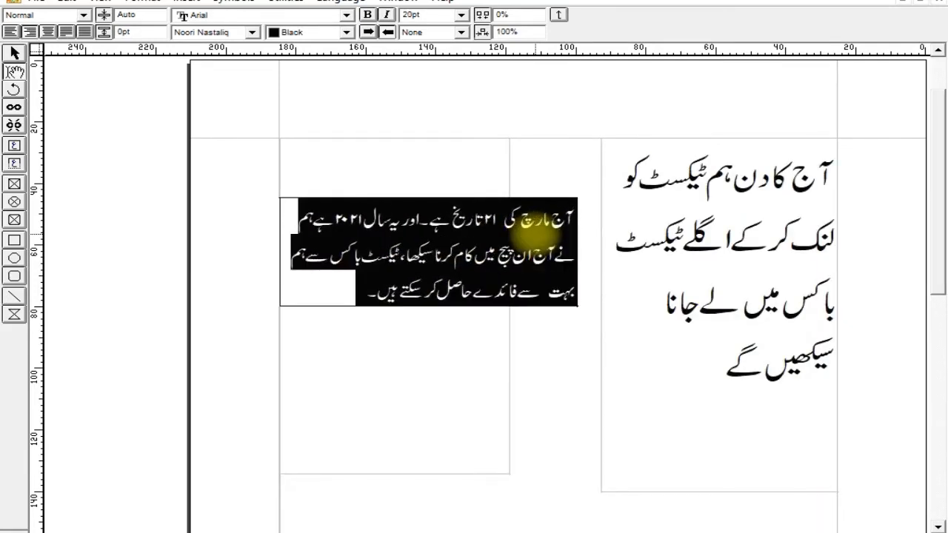
{"action": "key", "text": "ctrl+shift+period"}
{"action": "key", "text": "ctrl+shift+period"}
{"action": "key", "text": "ctrl+shift+period"}
{"action": "key", "text": "ctrl+shift+period"}
{"action": "key", "text": "ctrl+shift+period"}
{"action": "key", "text": "ctrl+shift+period"}
{"action": "key", "text": "ctrl+shift+period"}
{"action": "key", "text": "ctrl+shift+period"}
{"action": "key", "text": "ctrl+shift+period"}
{"action": "key", "text": "ctrl+shift+period"}
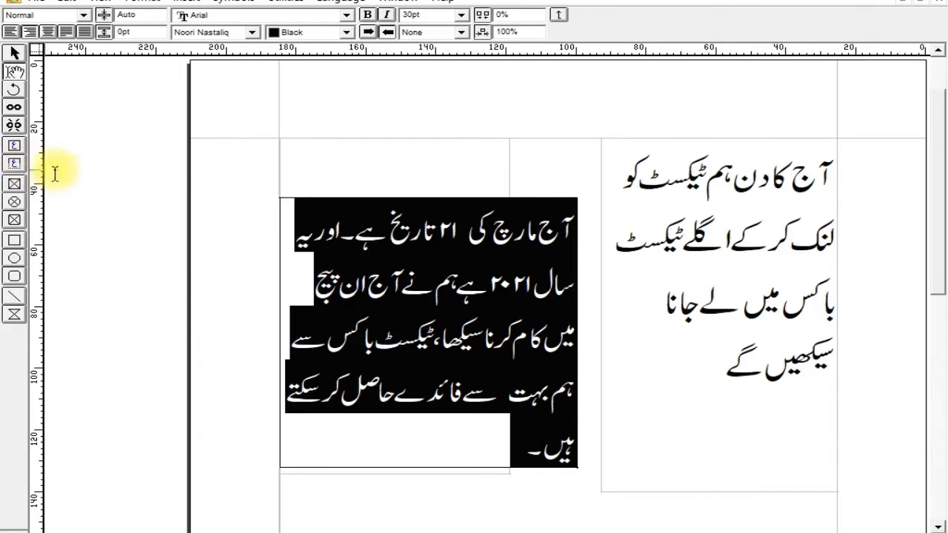
Select all the text boxes on the page together and delete them.
{"action": "left_click", "coordinate": [13, 56]}
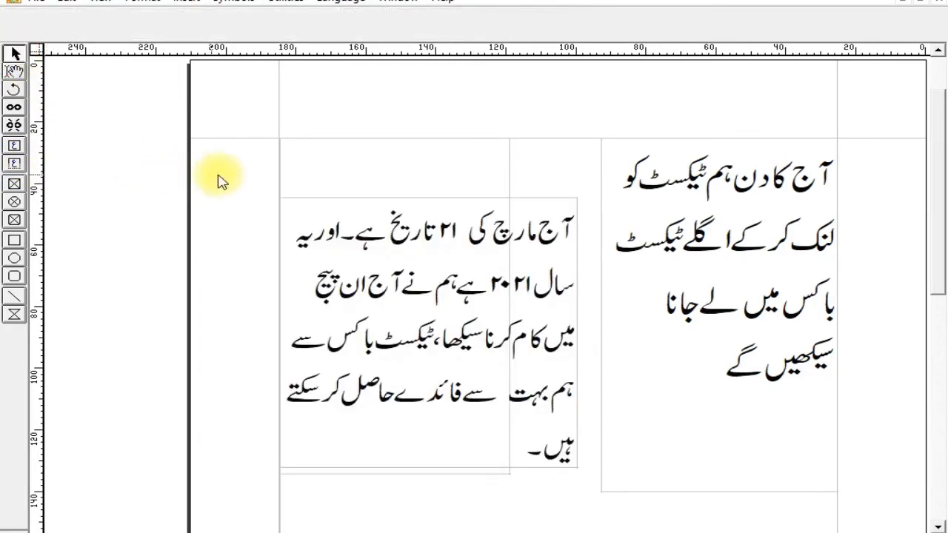
{"action": "left_click_drag", "start_coordinate": [252, 116], "coordinate": [856, 513]}
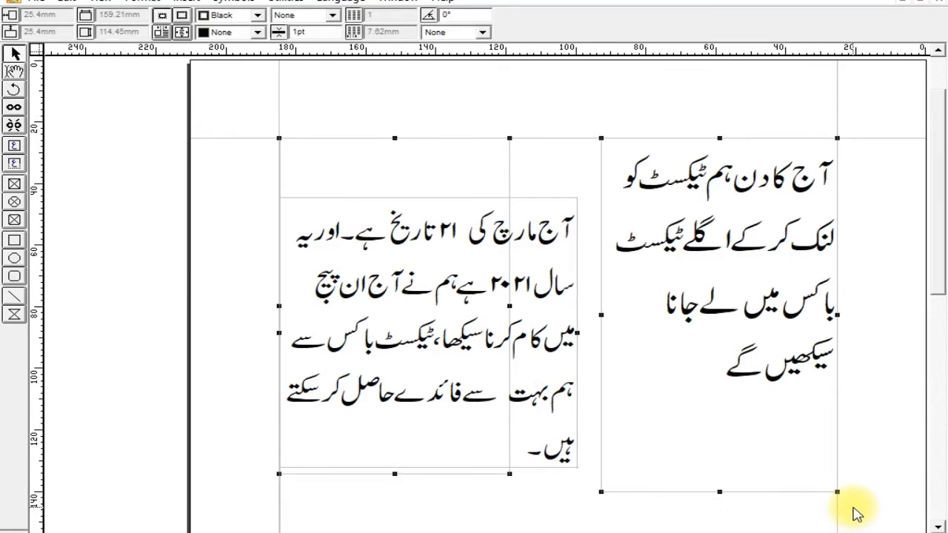
{"action": "key", "text": "Delete"}
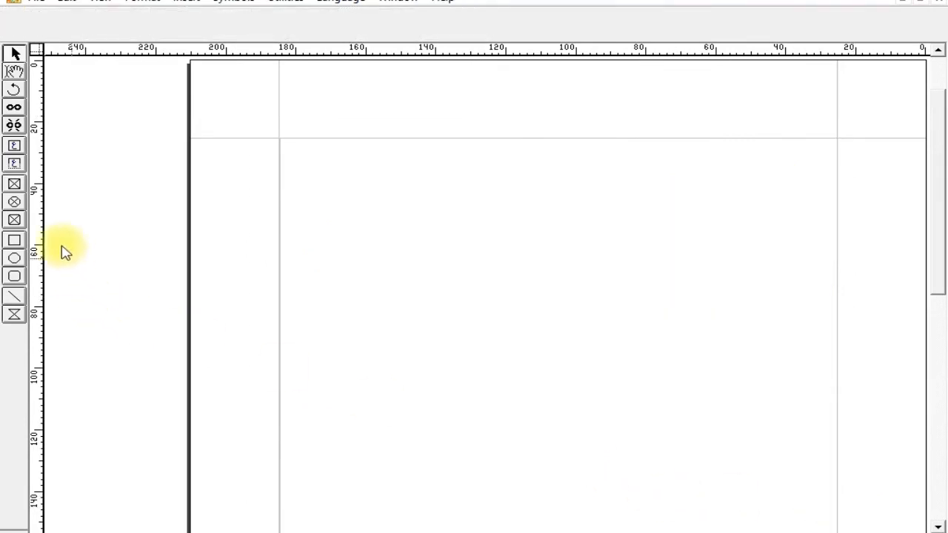
Draw a rectangular picture box about 100 mm by 85 mm from the upper-left margin corner, and import Untitled-5.jpg from D:\clipart\computer into it.
{"action": "left_click", "coordinate": [15, 184]}
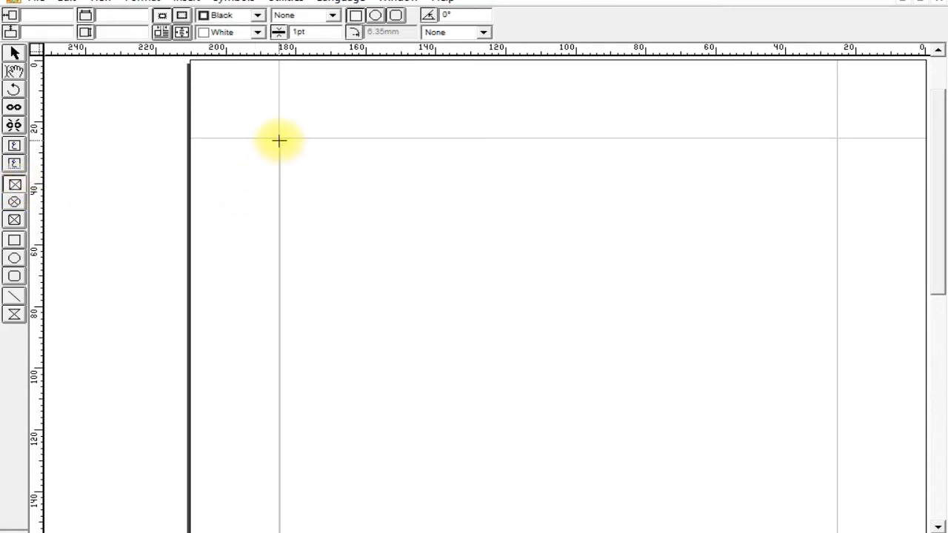
{"action": "left_click_drag", "start_coordinate": [279, 139], "coordinate": [628, 399]}
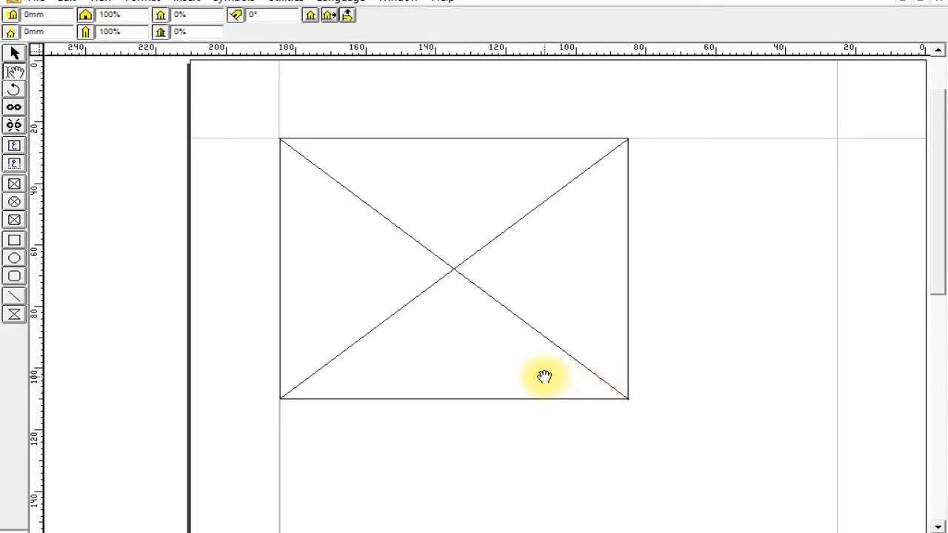
{"action": "left_click", "coordinate": [482, 305]}
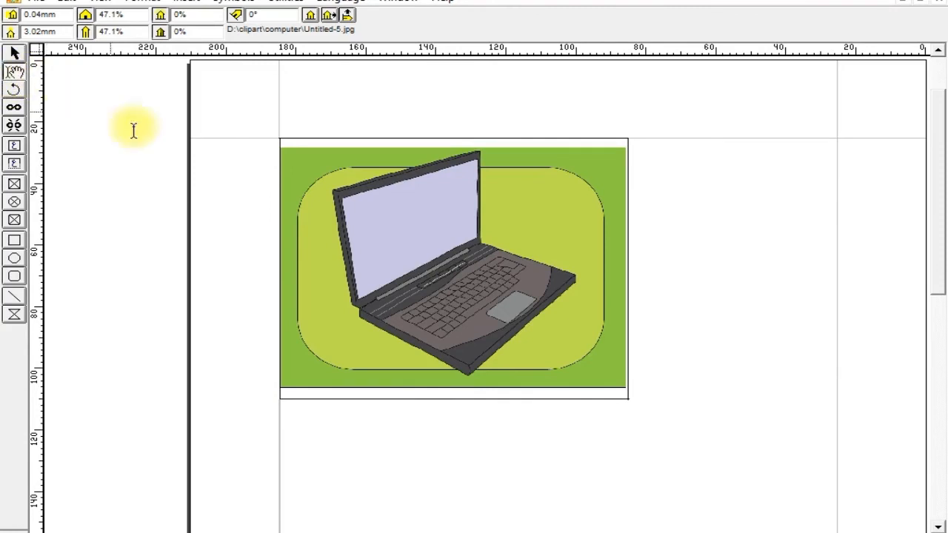
Move the laptop picture up to the top edge of its frame, and refit it inside the frame.
{"action": "left_click", "coordinate": [419, 261]}
{"action": "left_click_drag", "start_coordinate": [420, 261], "coordinate": [419, 250]}
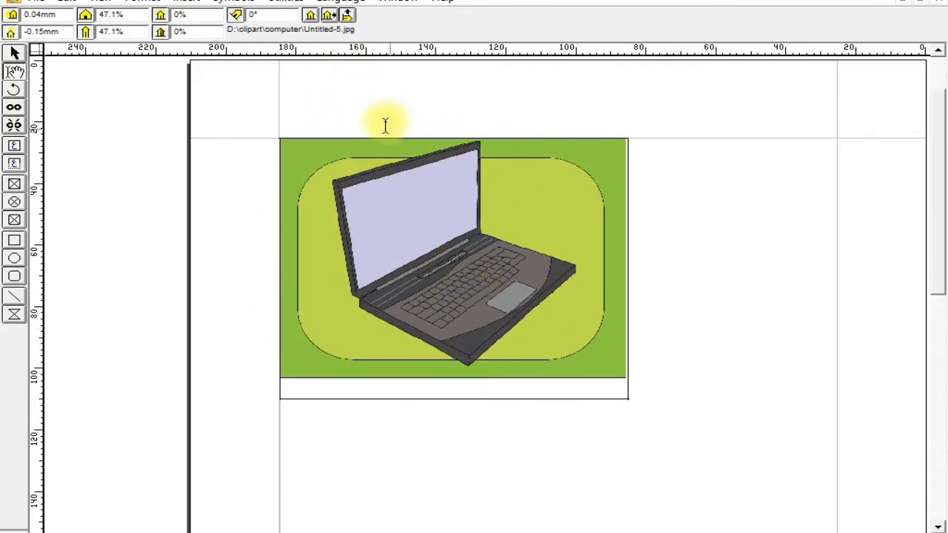
{"action": "left_click", "coordinate": [310, 16]}
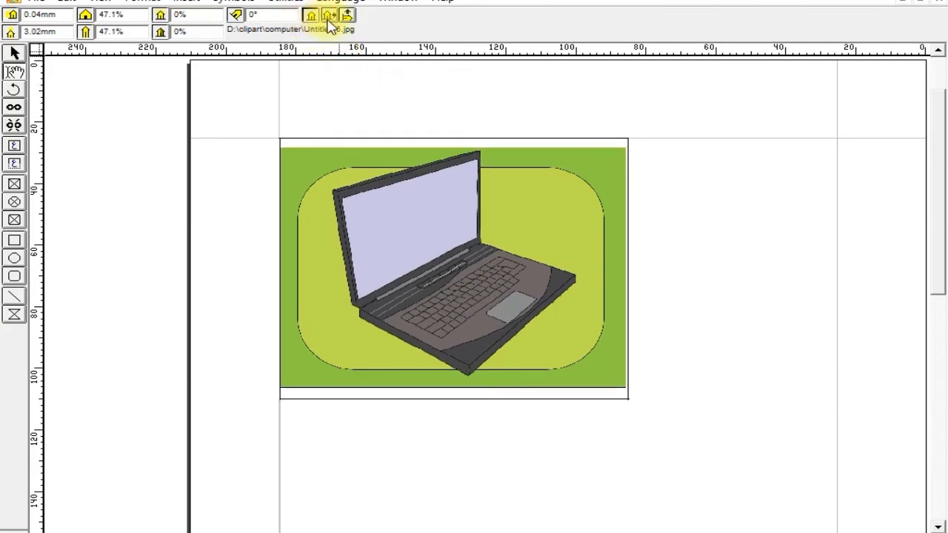
Try the horizontal and vertical flips on the laptop picture, ending with it upright and mirrored horizontally only.
{"action": "left_click", "coordinate": [329, 15]}
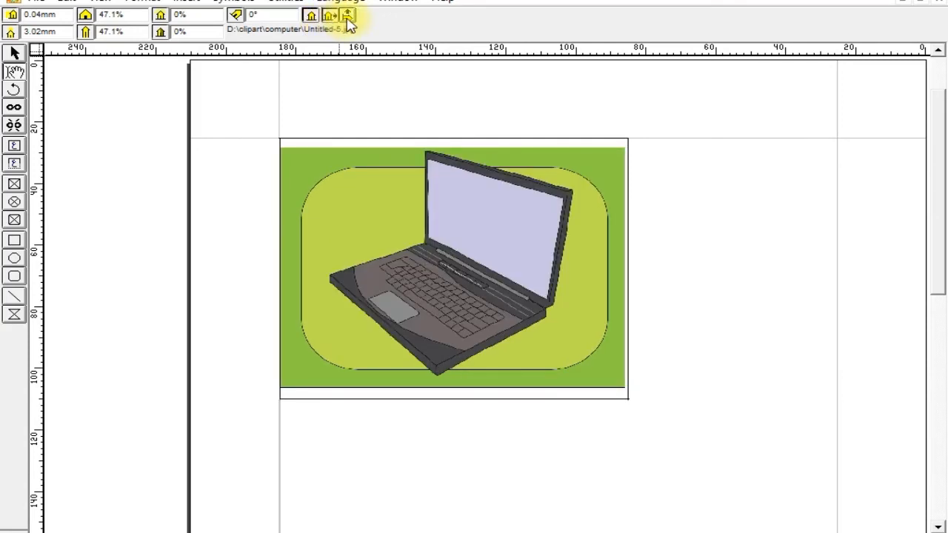
{"action": "left_click", "coordinate": [348, 16]}
{"action": "left_click", "coordinate": [348, 17]}
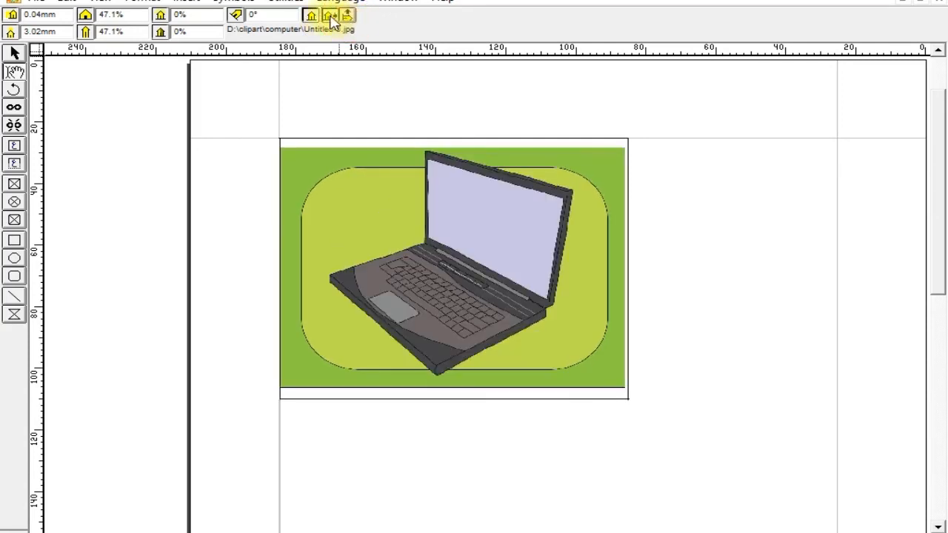
{"action": "left_click", "coordinate": [329, 16]}
{"action": "left_click", "coordinate": [348, 16]}
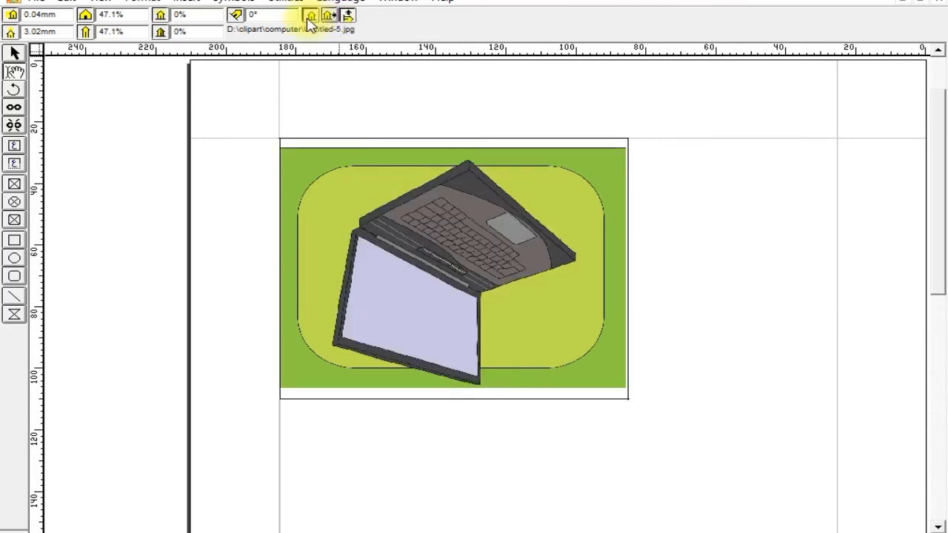
{"action": "left_click", "coordinate": [346, 16]}
{"action": "left_click", "coordinate": [347, 17]}
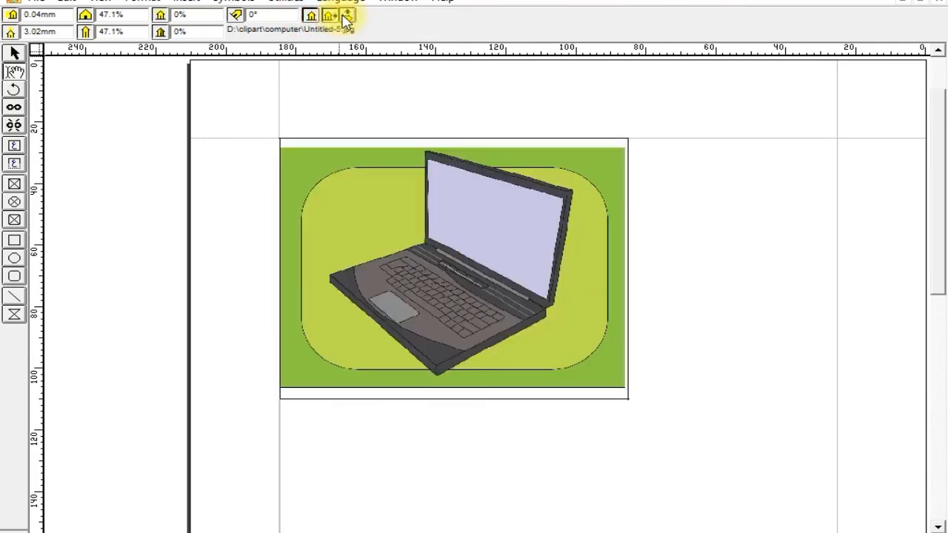
Set the rotation of the laptop picture inside its frame to 45°.
{"action": "left_click_drag", "start_coordinate": [273, 13], "coordinate": [246, 14]}
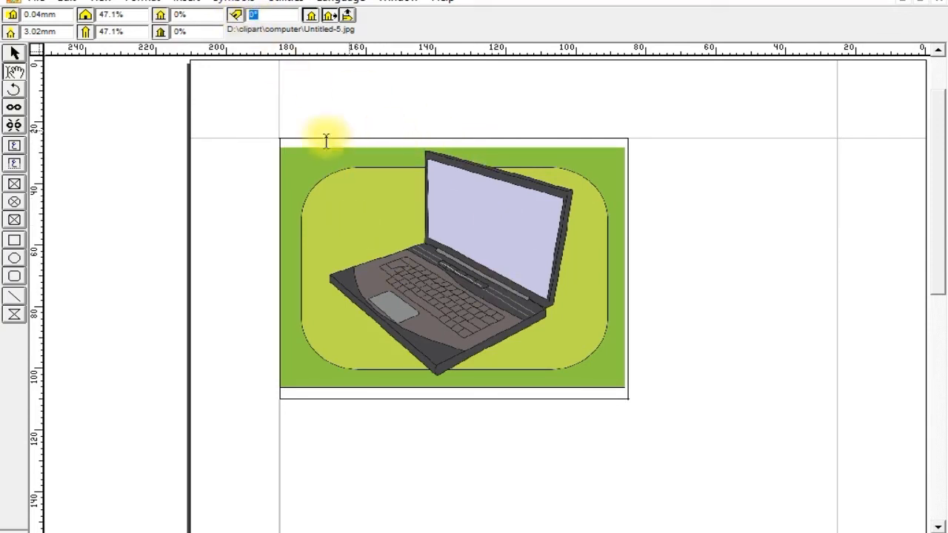
{"action": "type", "text": "45"}
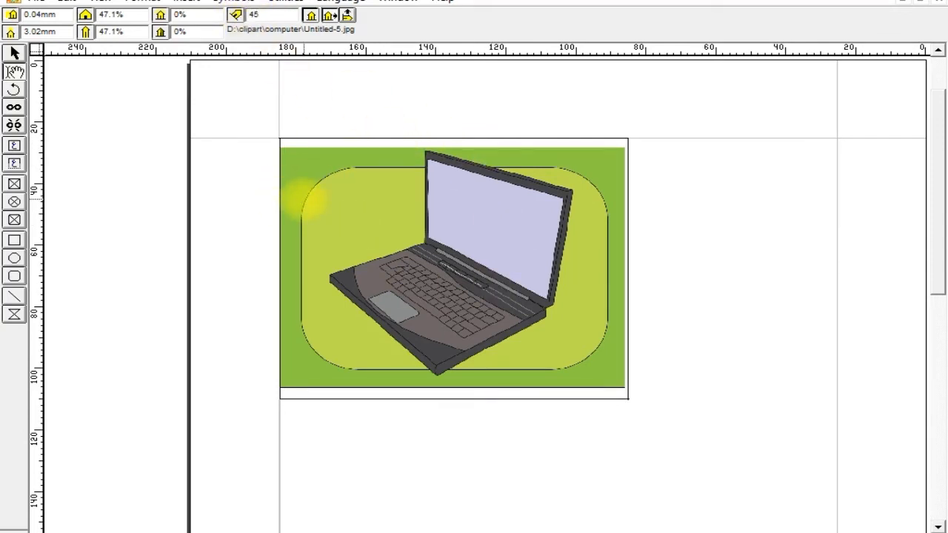
{"action": "key", "text": "Return"}
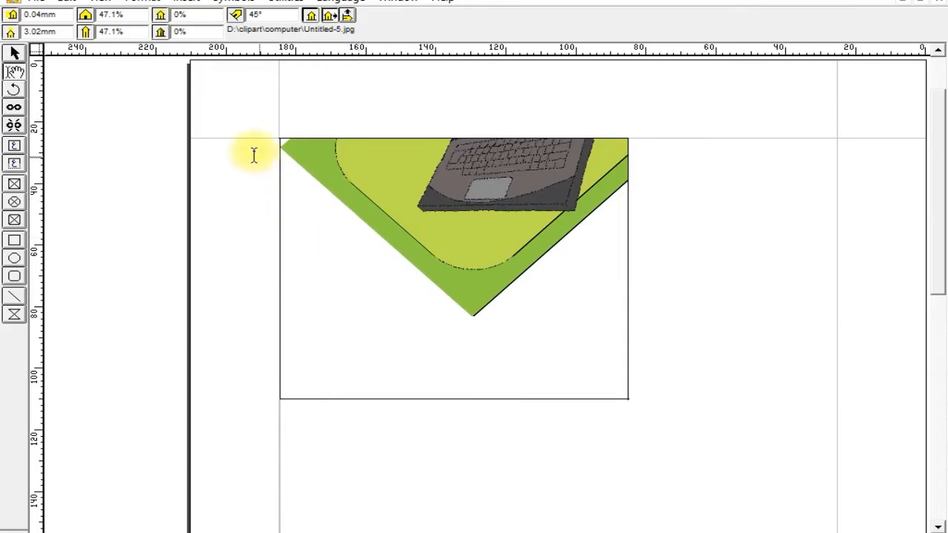
Set the picture's brightness to 20%, and raise it to 50%.
{"action": "double_click", "coordinate": [194, 13]}
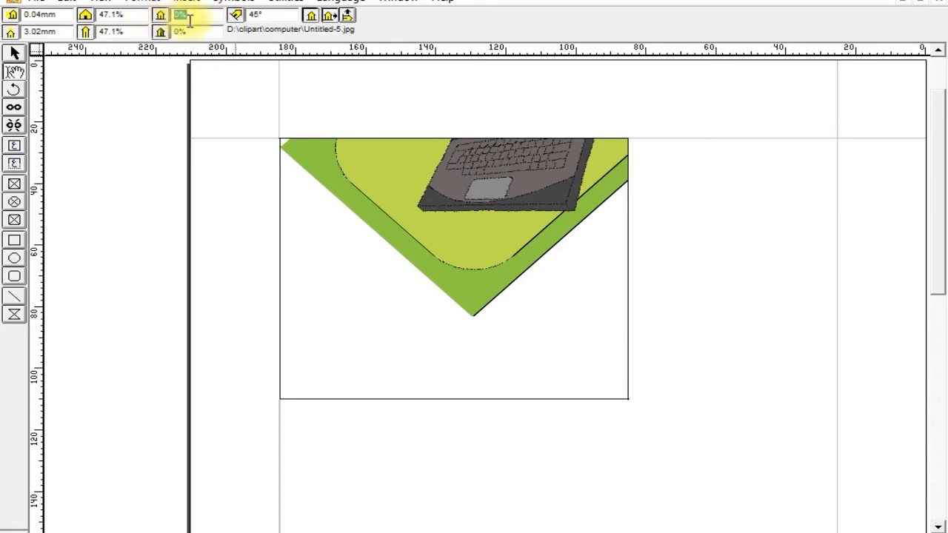
{"action": "type", "text": "20"}
{"action": "key", "text": "Return"}
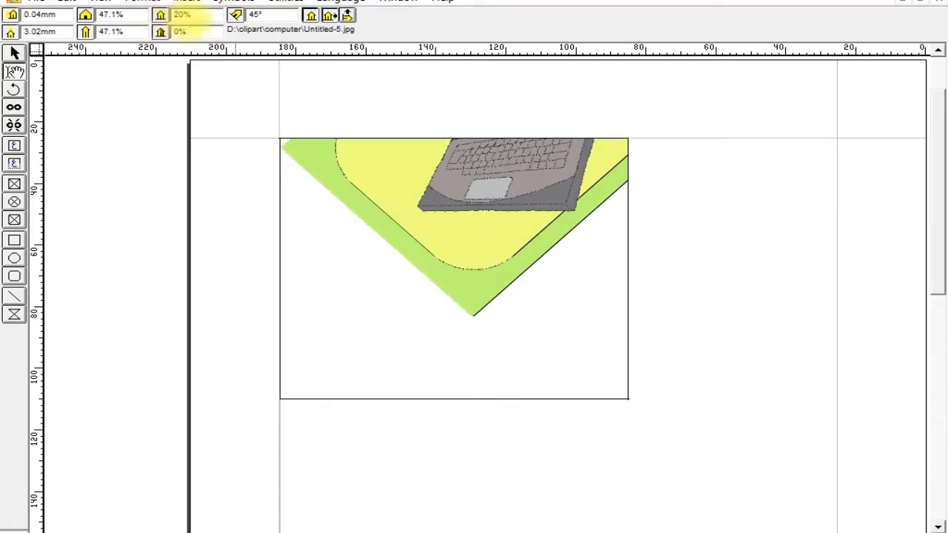
{"action": "left_click_drag", "start_coordinate": [205, 13], "coordinate": [136, 18]}
{"action": "type", "text": "5"}
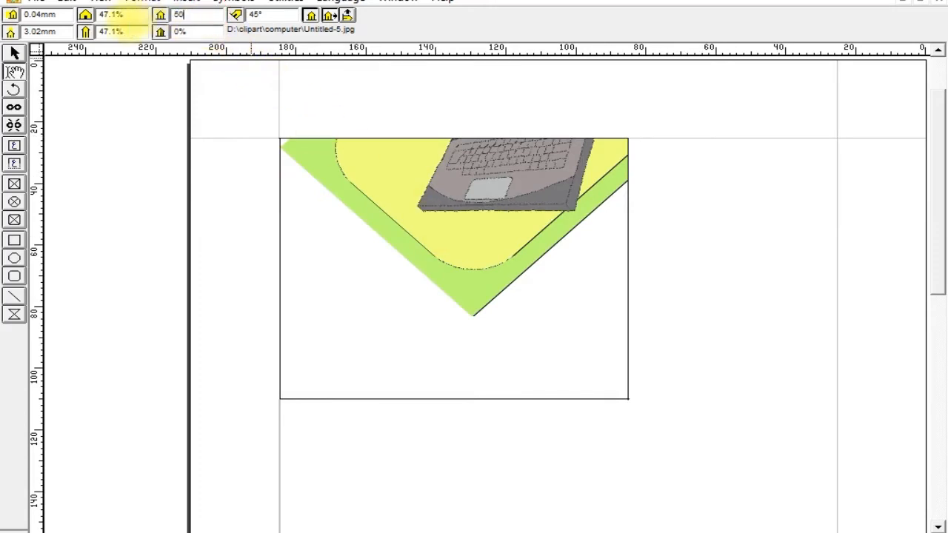
{"action": "type", "text": "0"}
{"action": "key", "text": "Return"}
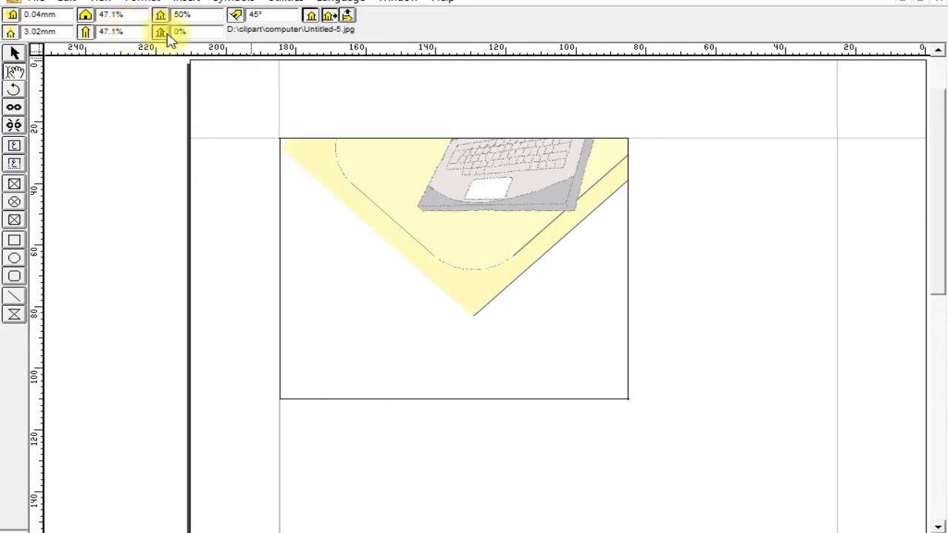
Set the picture's contrast to 20%.
{"action": "double_click", "coordinate": [200, 31]}
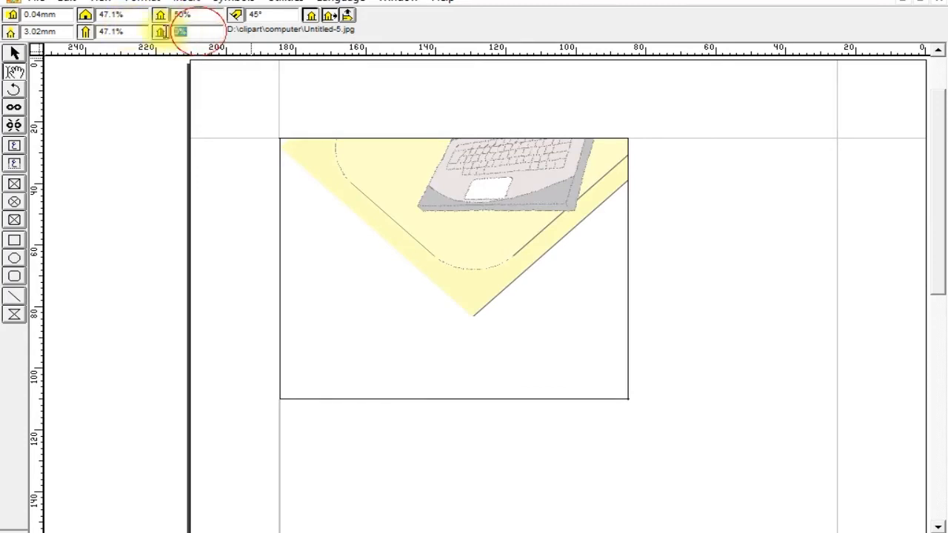
{"action": "type", "text": "20"}
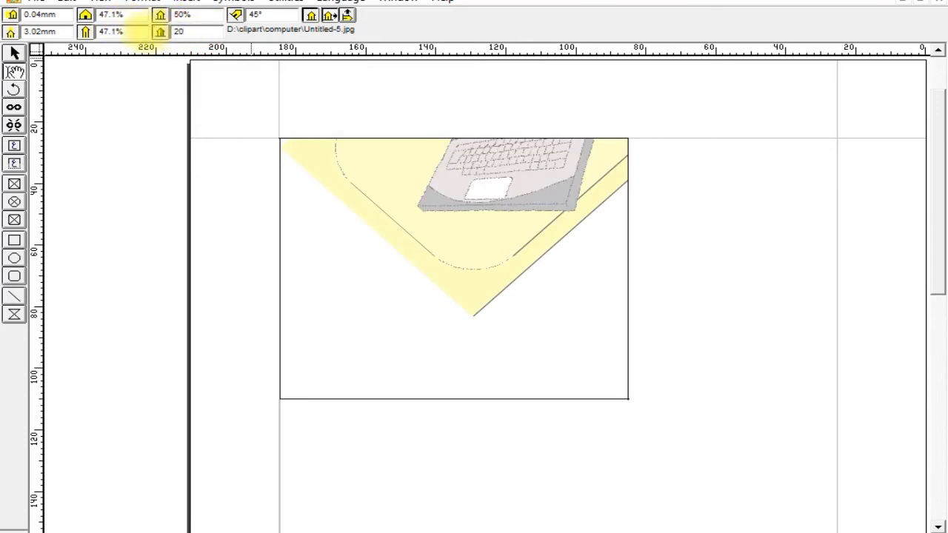
{"action": "key", "text": "Return"}
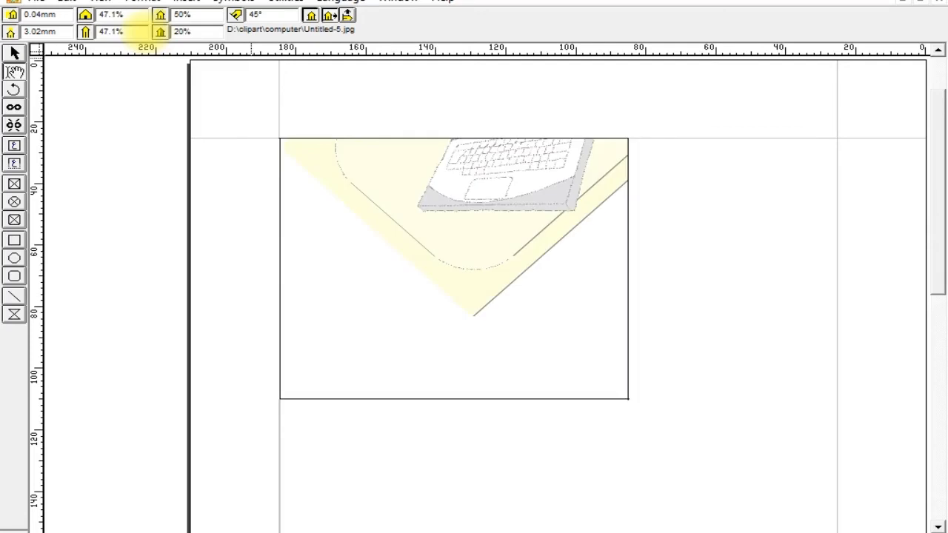
Reset both the brightness and the contrast of the picture to 0%.
{"action": "double_click", "coordinate": [176, 15]}
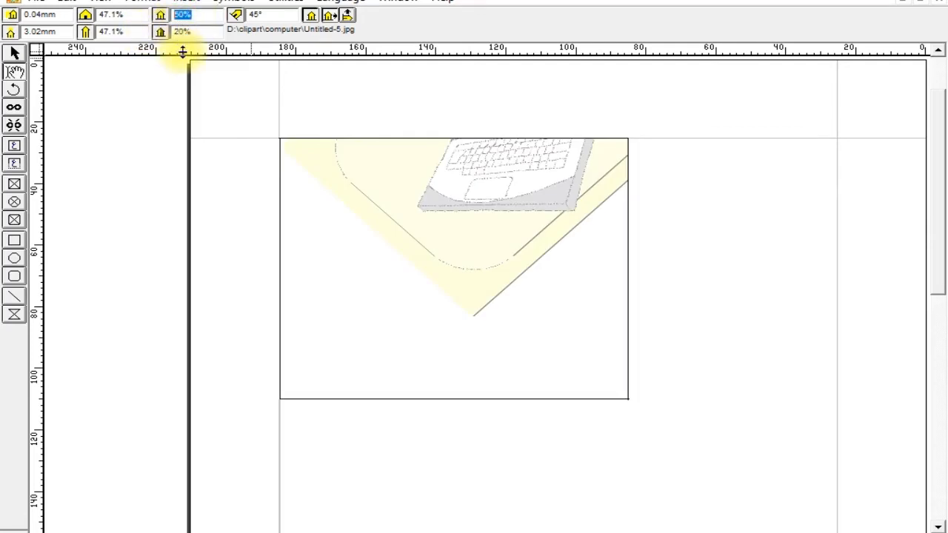
{"action": "type", "text": "0"}
{"action": "key", "text": "Return"}
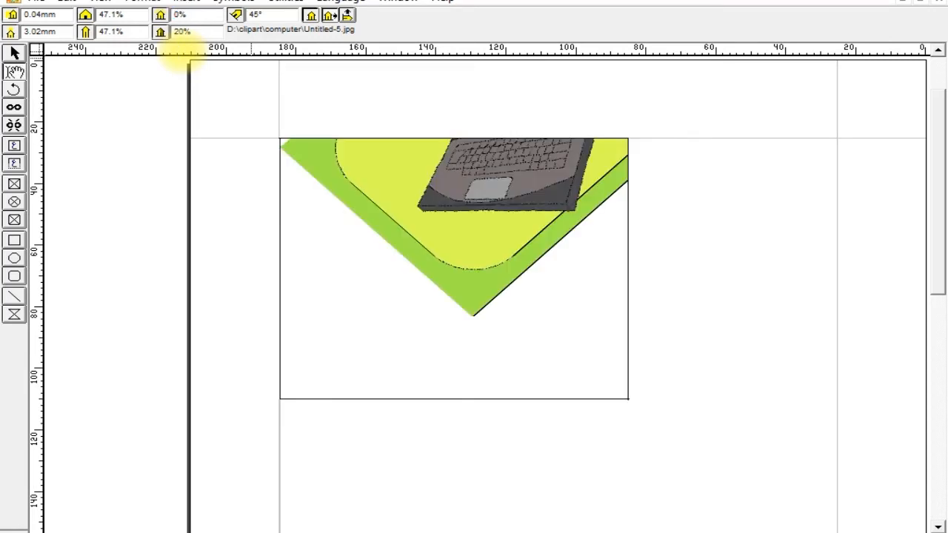
{"action": "double_click", "coordinate": [185, 31]}
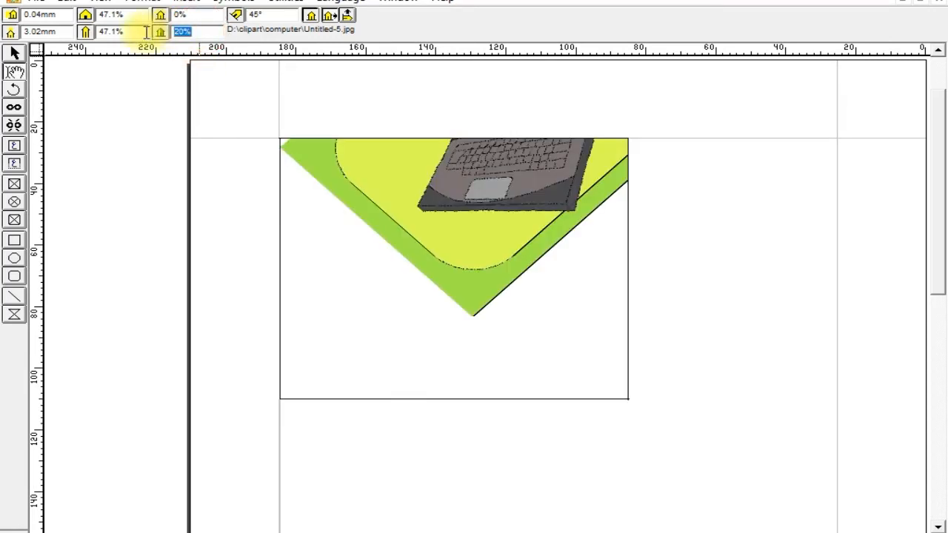
{"action": "type", "text": "0"}
{"action": "key", "text": "Return"}
Set the picture's horizontal scale to 100%, and move it within the frame to offsets of about -52 mm across and 84 mm down.
{"action": "double_click", "coordinate": [107, 15]}
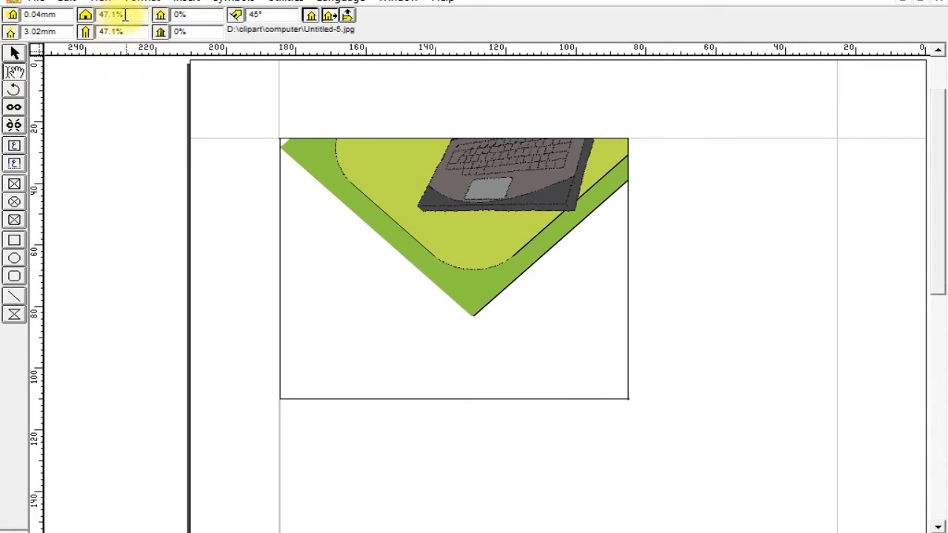
{"action": "left_click_drag", "start_coordinate": [128, 17], "coordinate": [92, 18]}
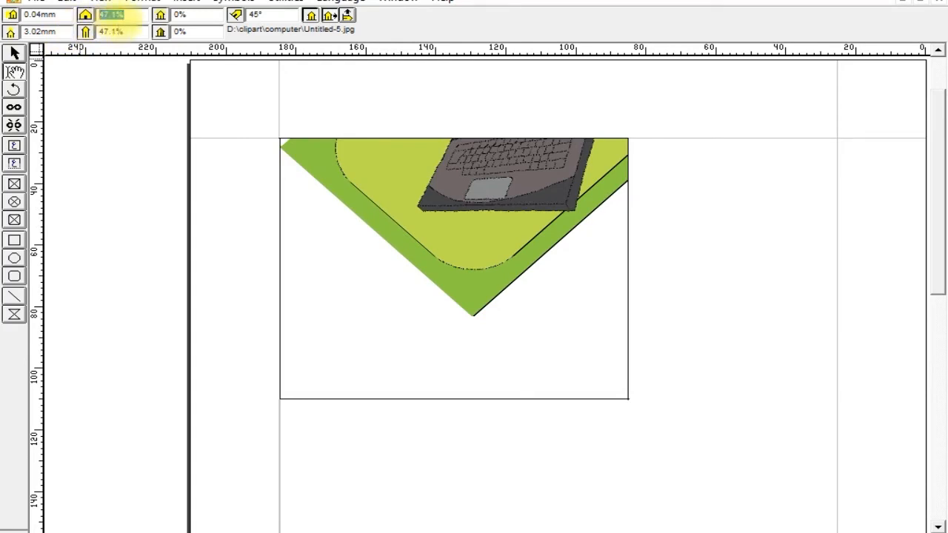
{"action": "key", "text": "Return"}
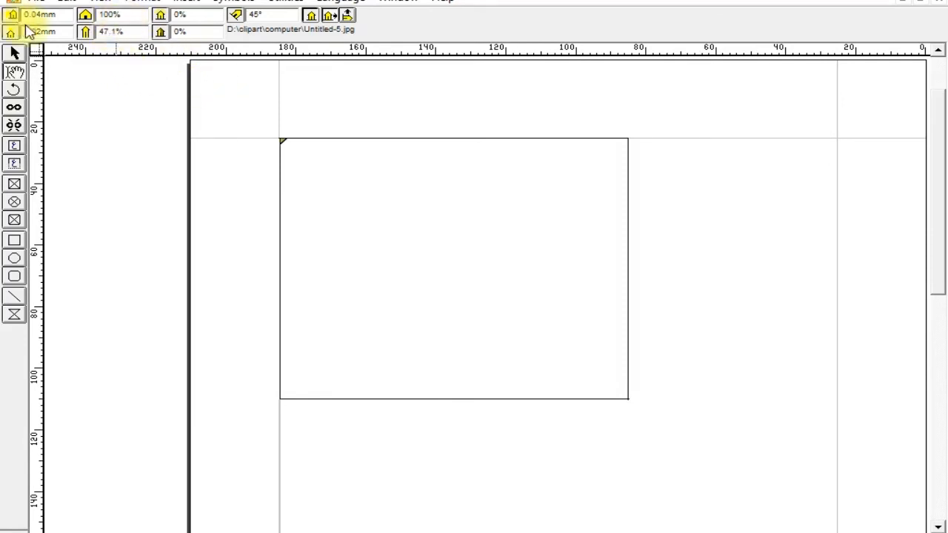
{"action": "left_click_drag", "start_coordinate": [455, 235], "coordinate": [449, 334]}
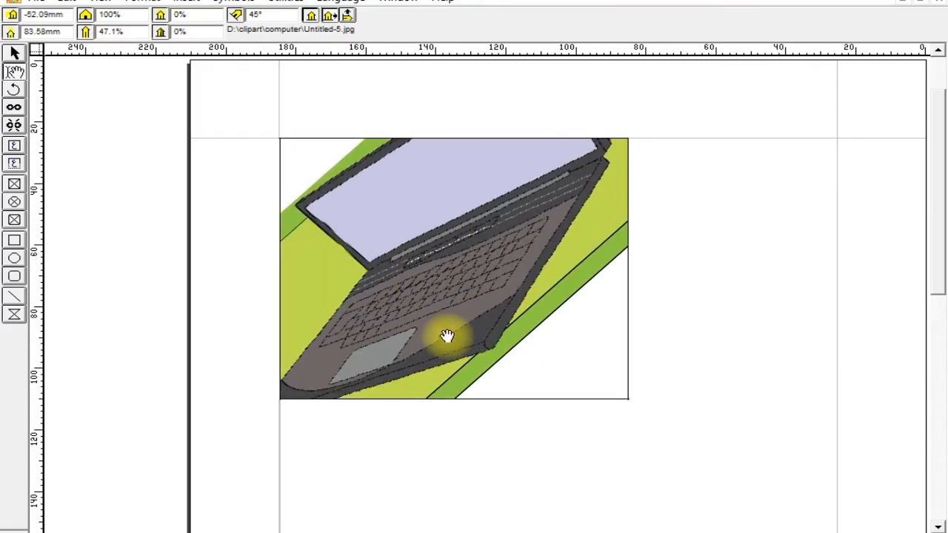
Reset the picture's rotation to 0° and move it within the frame to offsets of about -45 mm across and 8 mm down.
{"action": "double_click", "coordinate": [257, 15]}
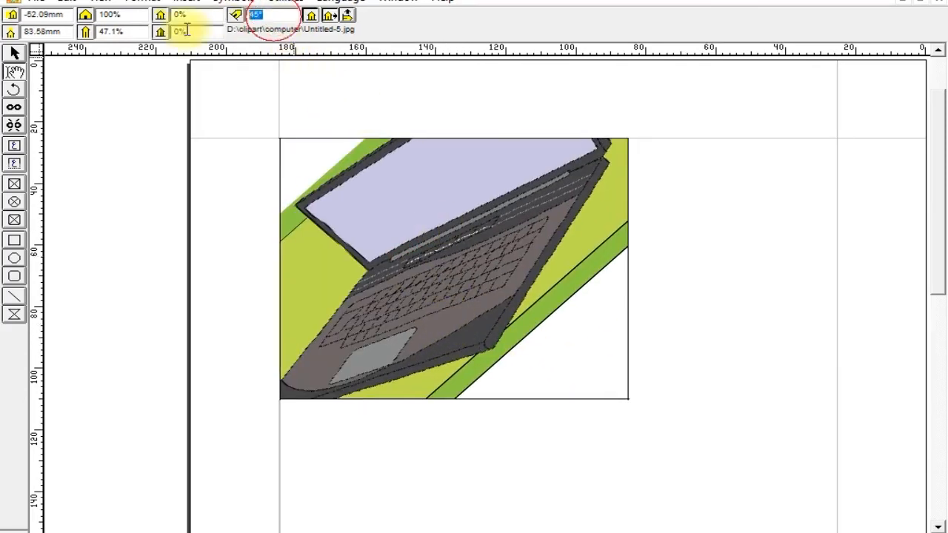
{"action": "key", "text": "Return"}
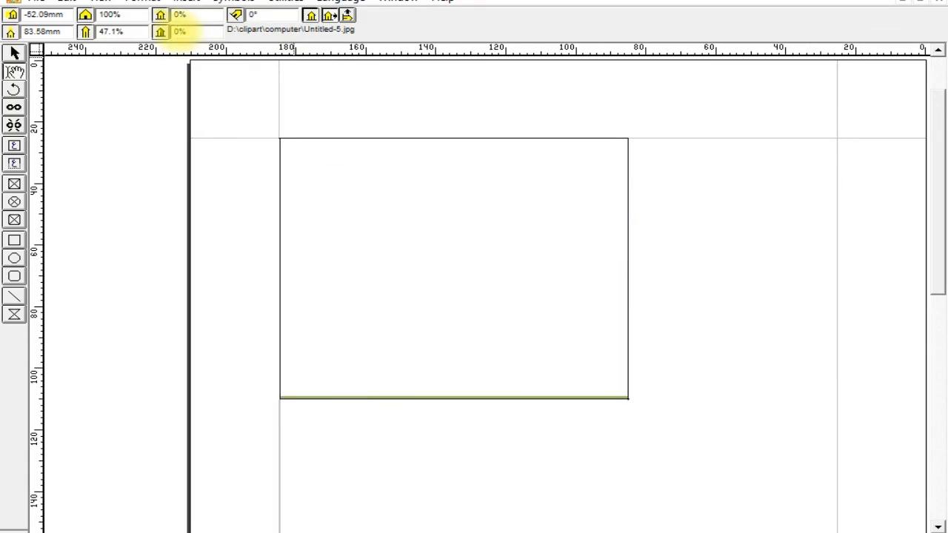
{"action": "left_click", "coordinate": [382, 321]}
{"action": "left_click_drag", "start_coordinate": [483, 385], "coordinate": [413, 287]}
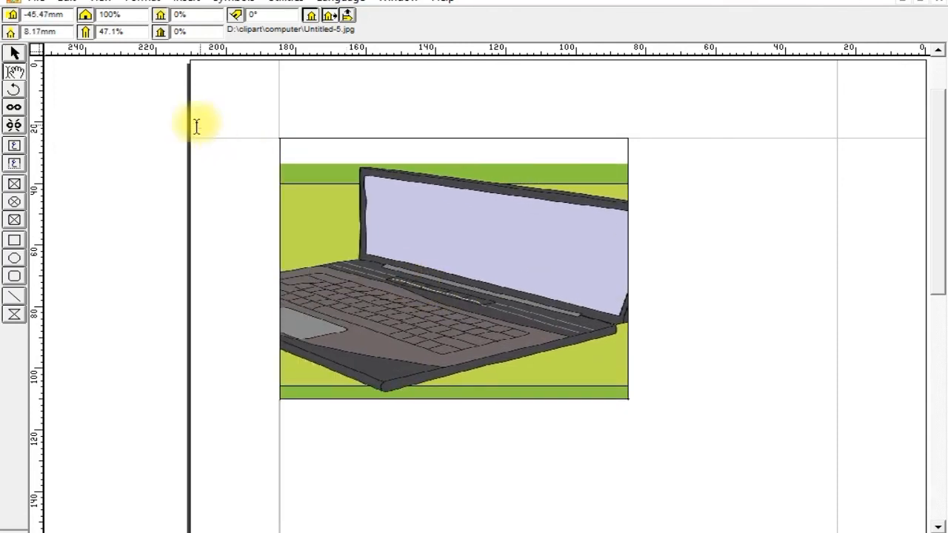
Set the picture's vertical scale to 100%, and move the picture until its upper right corner nears the frame's corner.
{"action": "double_click", "coordinate": [126, 31]}
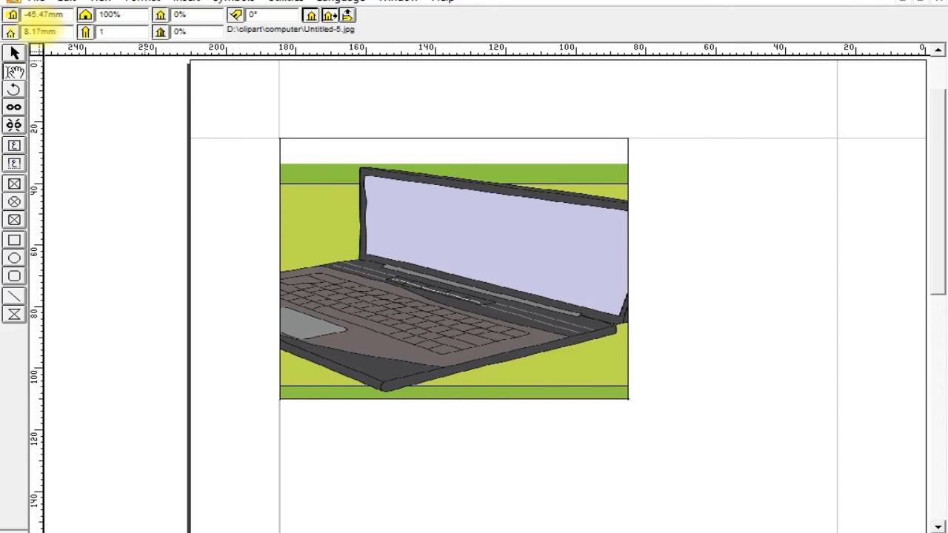
{"action": "key", "text": "Return"}
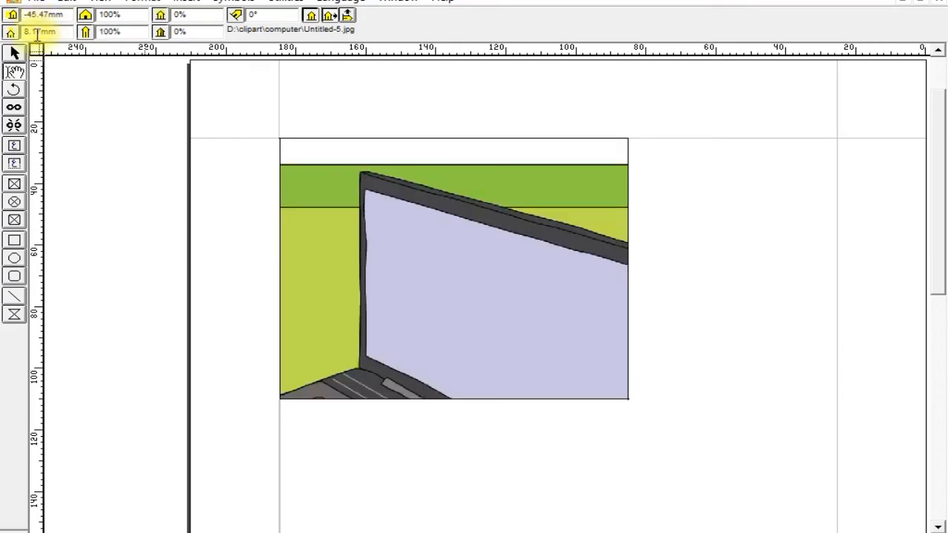
{"action": "left_click_drag", "start_coordinate": [414, 311], "coordinate": [293, 284]}
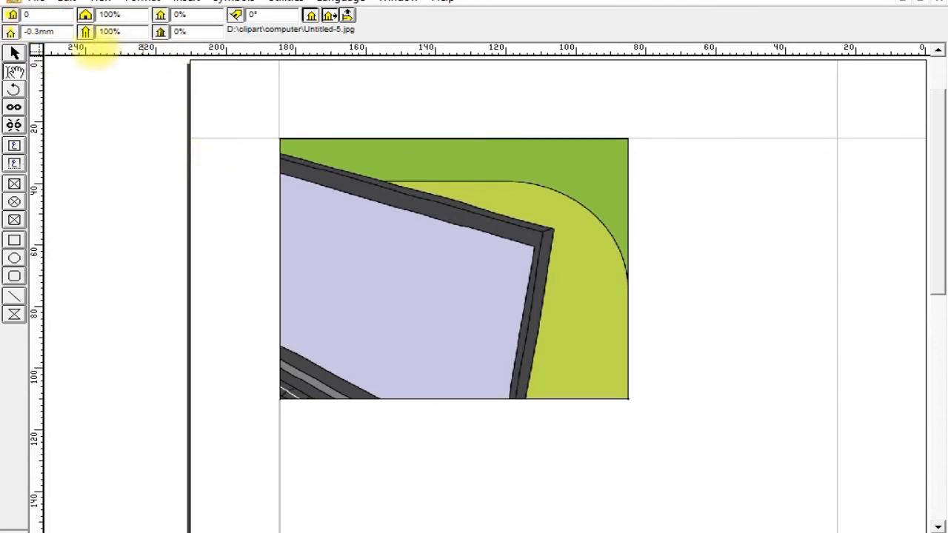
Set both the horizontal and the vertical offset of the picture to 0 mm.
{"action": "key", "text": "Return"}
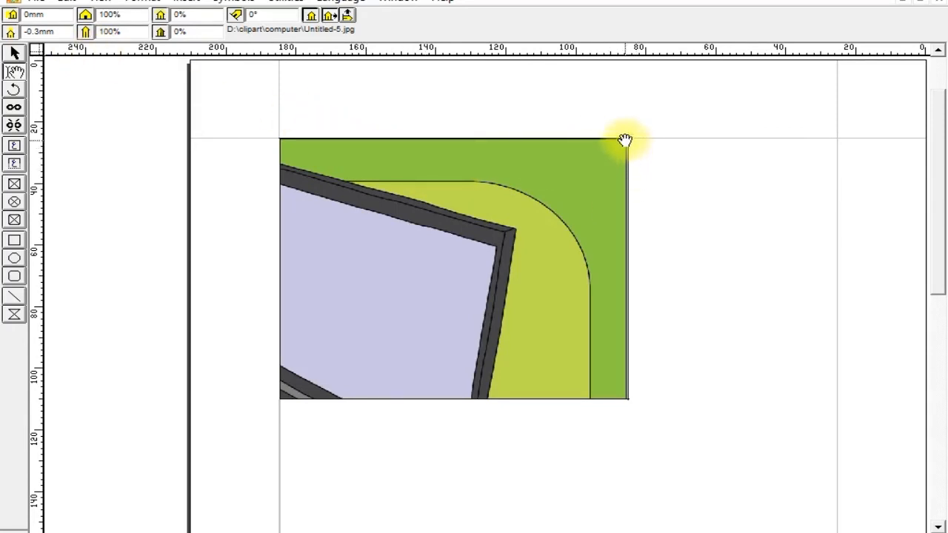
{"action": "double_click", "coordinate": [41, 31]}
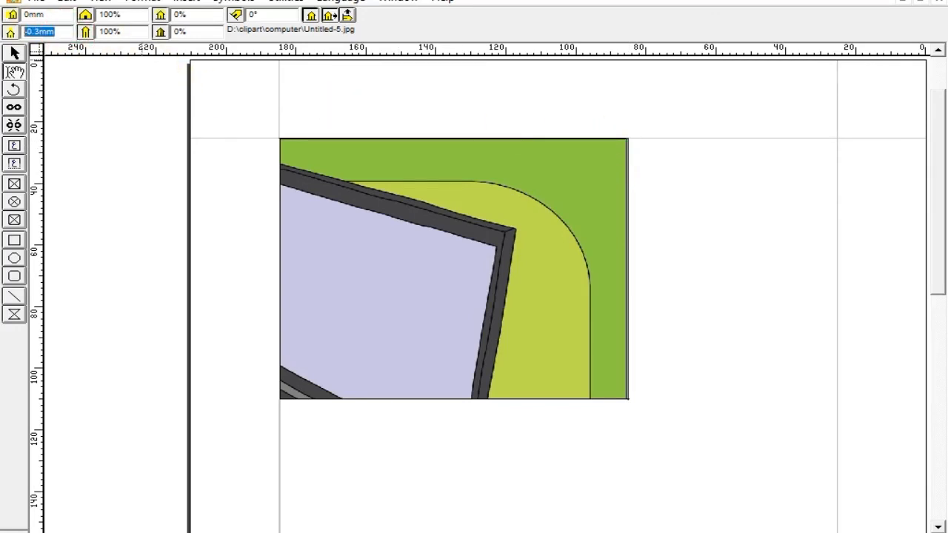
{"action": "type", "text": "0"}
{"action": "key", "text": "Return"}
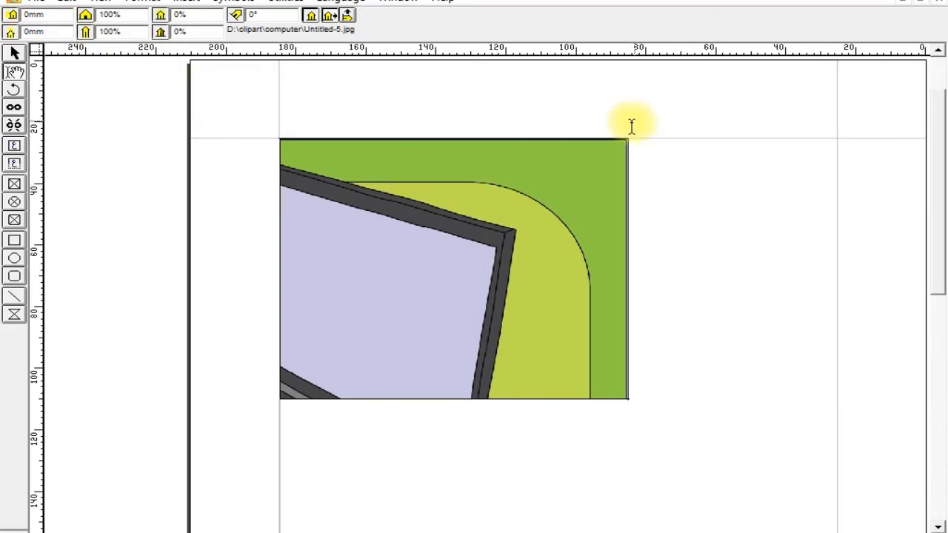
Set the picture's vertical and horizontal offsets to 10 mm each.
{"action": "double_click", "coordinate": [49, 29]}
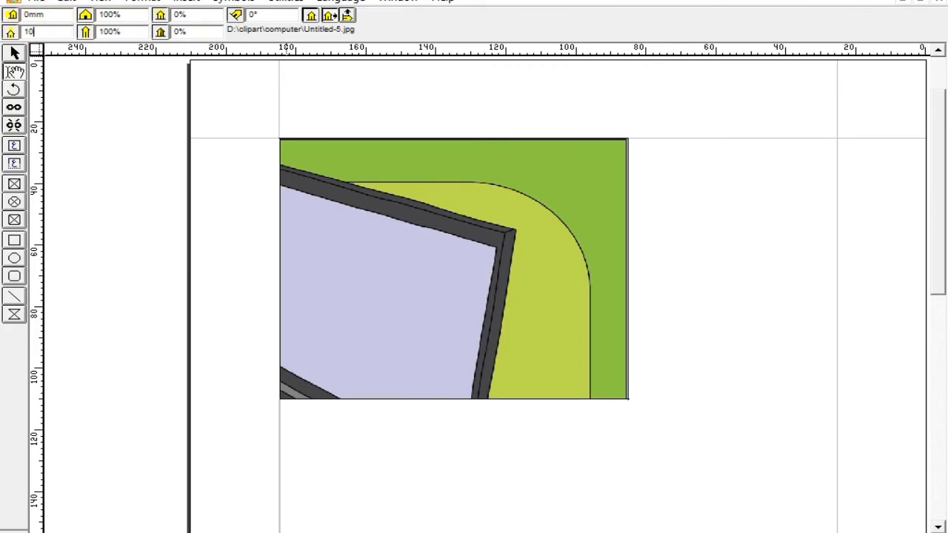
{"action": "key", "text": "Return"}
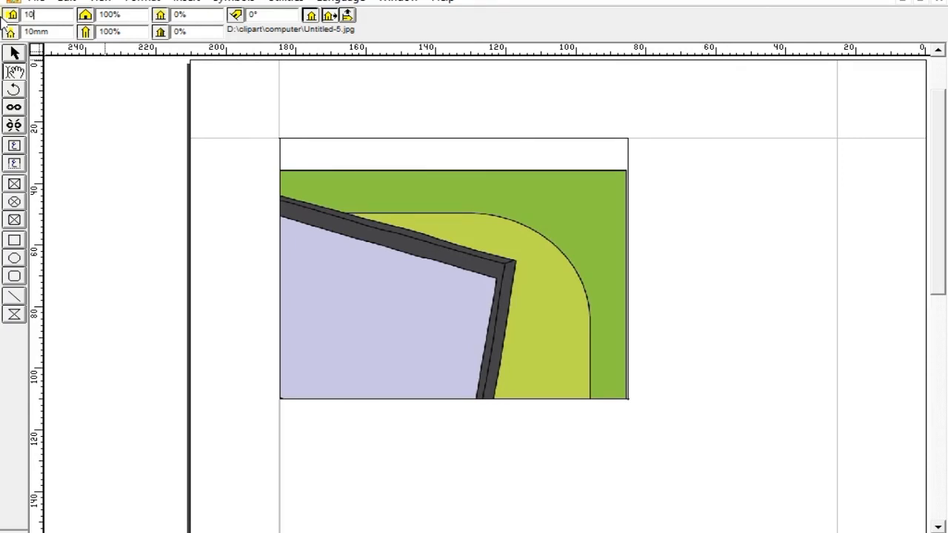
{"action": "key", "text": "Return"}
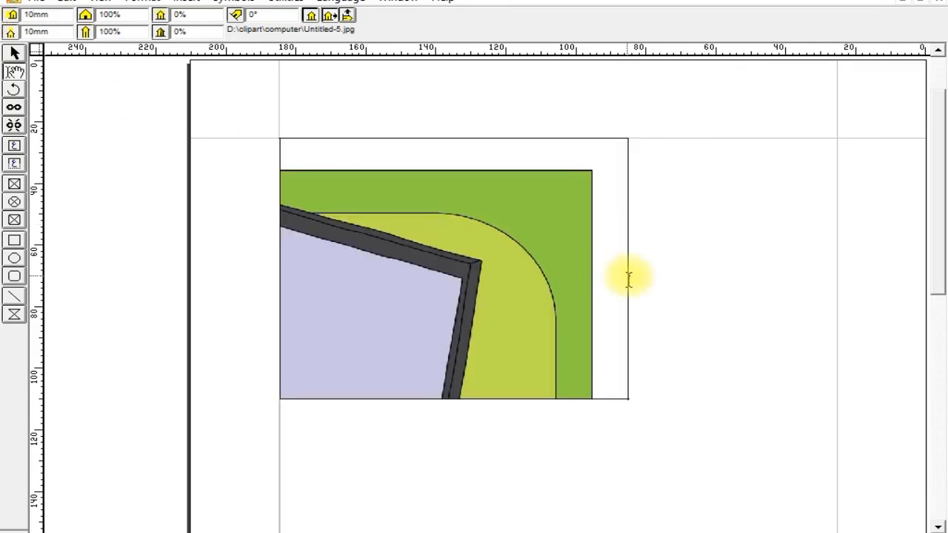
Try the elliptical and rounded frame shapes on the picture box, and restore its rectangular shape.
{"action": "left_click", "coordinate": [16, 204]}
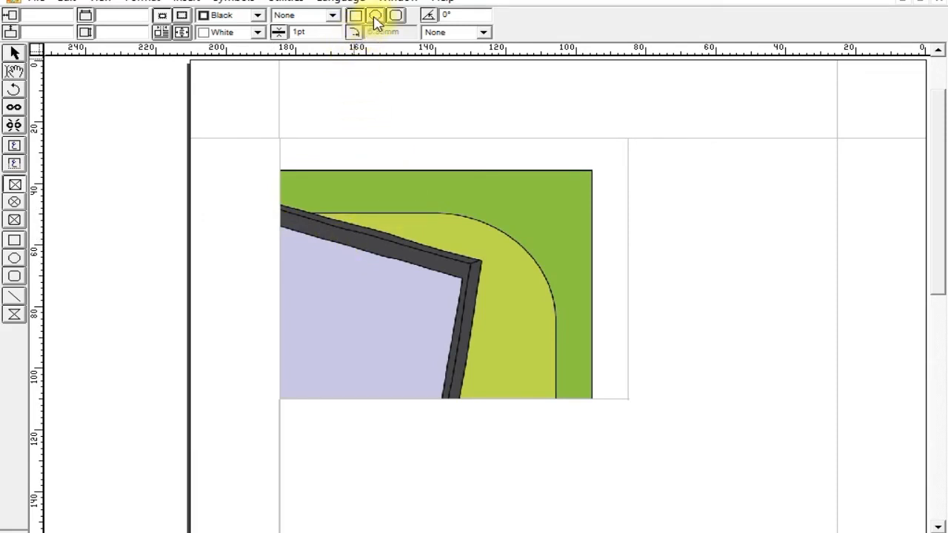
{"action": "left_click", "coordinate": [555, 196]}
{"action": "left_click", "coordinate": [14, 50]}
{"action": "left_click", "coordinate": [462, 225]}
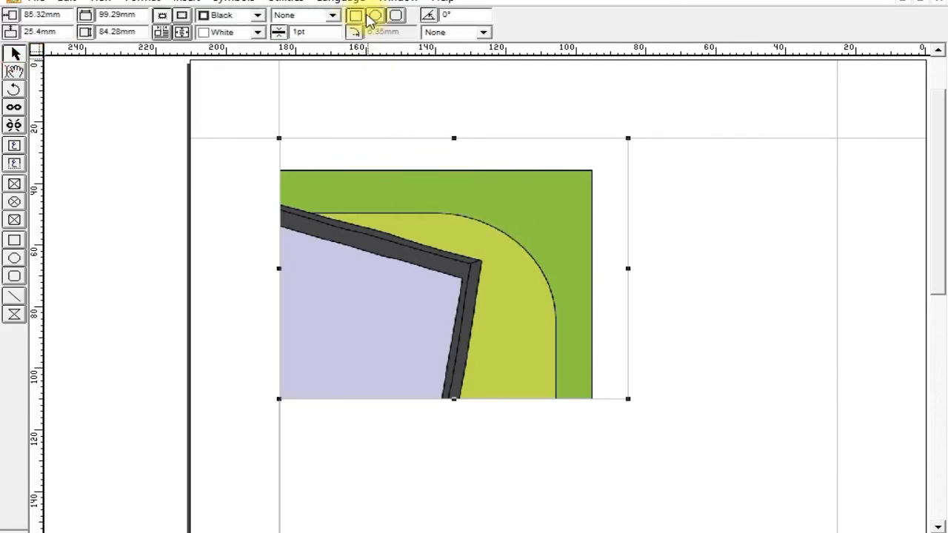
{"action": "left_click", "coordinate": [376, 16]}
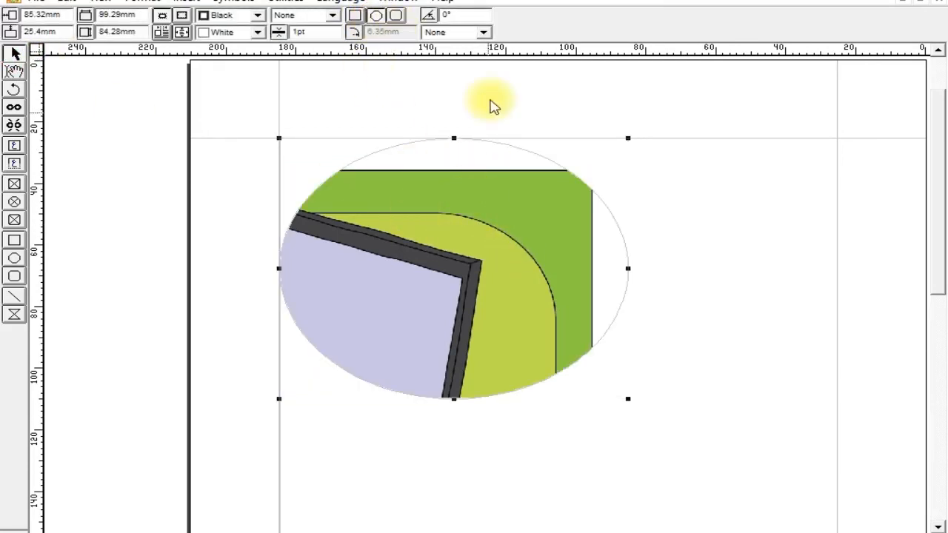
{"action": "left_click", "coordinate": [398, 16]}
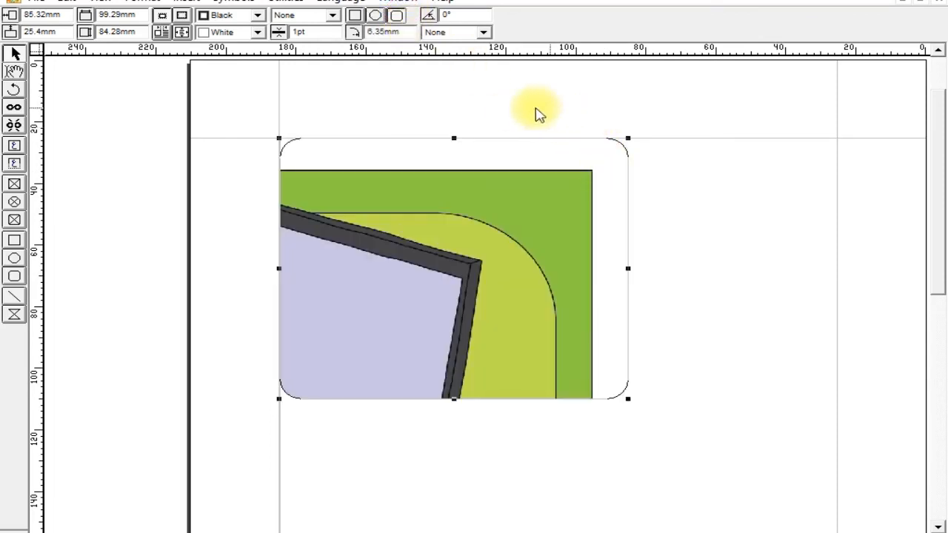
{"action": "left_click", "coordinate": [357, 17]}
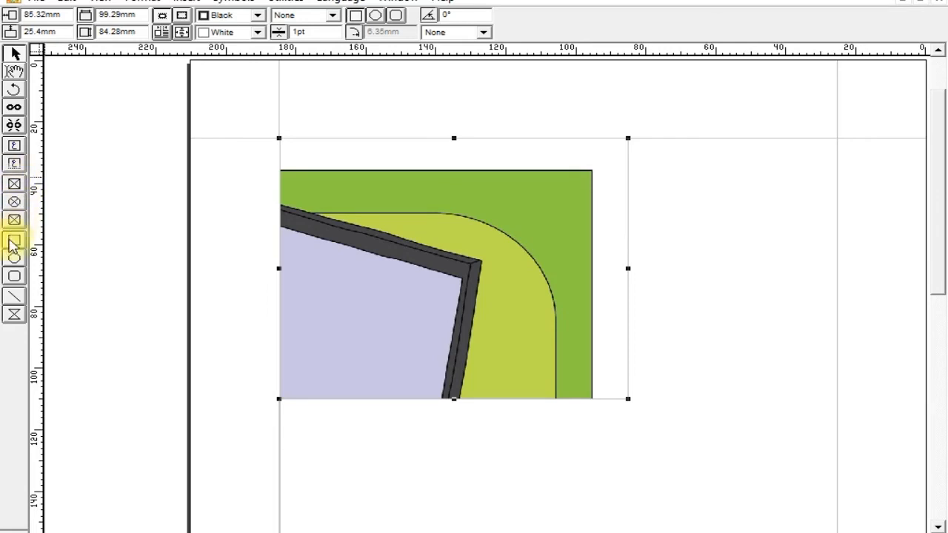
Draw a rectangle about 59 mm wide and 33 mm high beside the picture's upper right side.
{"action": "left_click", "coordinate": [14, 244]}
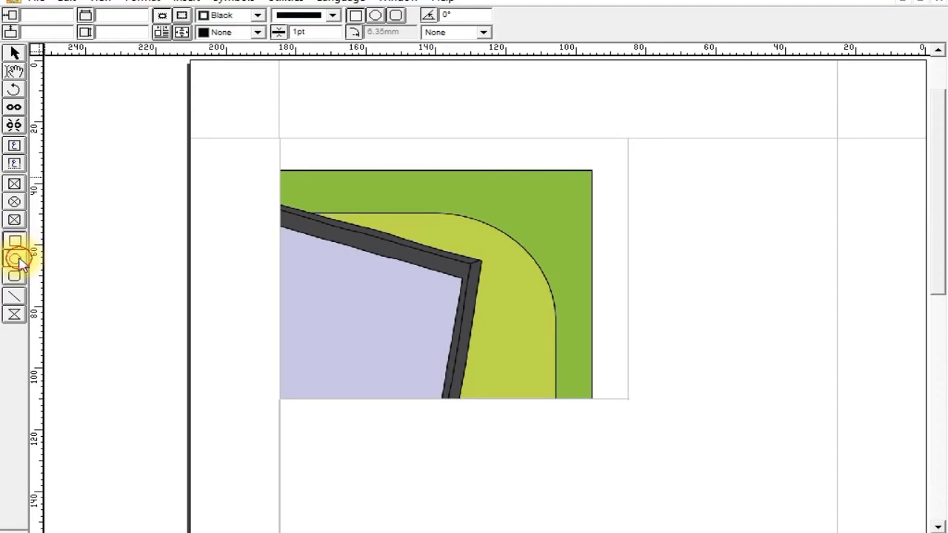
{"action": "left_click", "coordinate": [19, 278]}
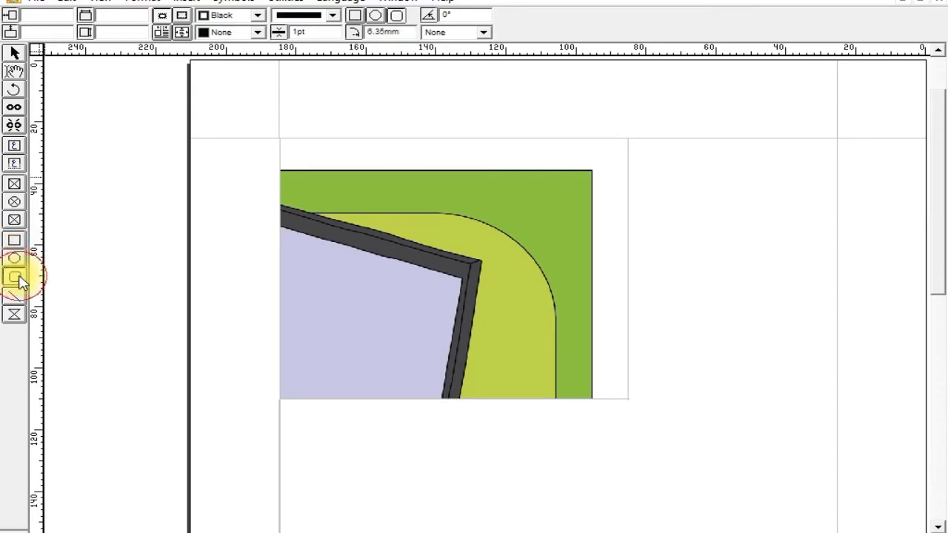
{"action": "left_click", "coordinate": [15, 244]}
{"action": "mouse_move", "coordinate": [620, 158]}
{"action": "left_mouse_down"}
{"action": "mouse_move", "coordinate": [753, 249]}
{"action": "mouse_move", "coordinate": [826, 258]}
{"action": "left_mouse_up"}
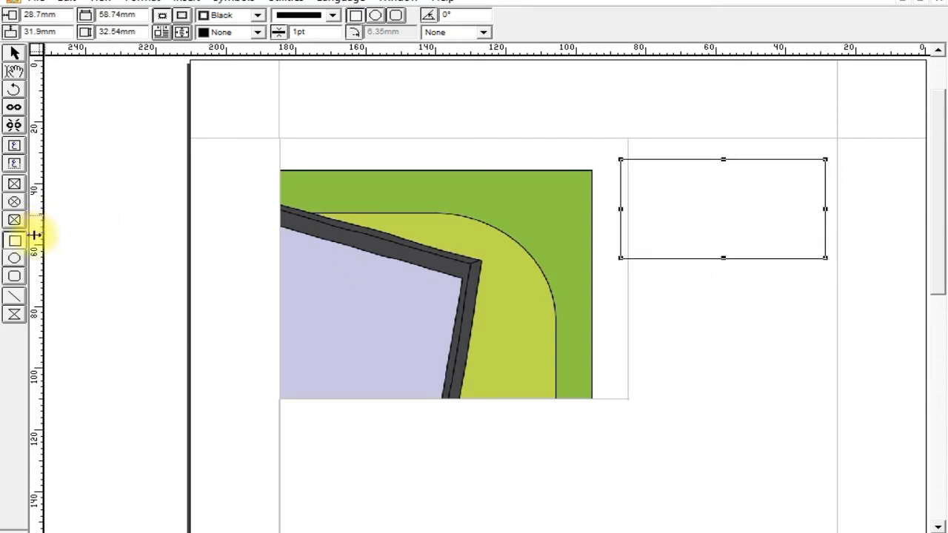
Draw an ellipse about 51 by 45 mm below the rectangle, and a rounded rectangle about 89 by 46 mm overlapping the picture's lower part.
{"action": "left_click", "coordinate": [15, 257]}
{"action": "mouse_move", "coordinate": [648, 284]}
{"action": "left_mouse_down"}
{"action": "mouse_move", "coordinate": [677, 328]}
{"action": "mouse_move", "coordinate": [805, 419]}
{"action": "mouse_move", "coordinate": [824, 421]}
{"action": "left_mouse_up"}
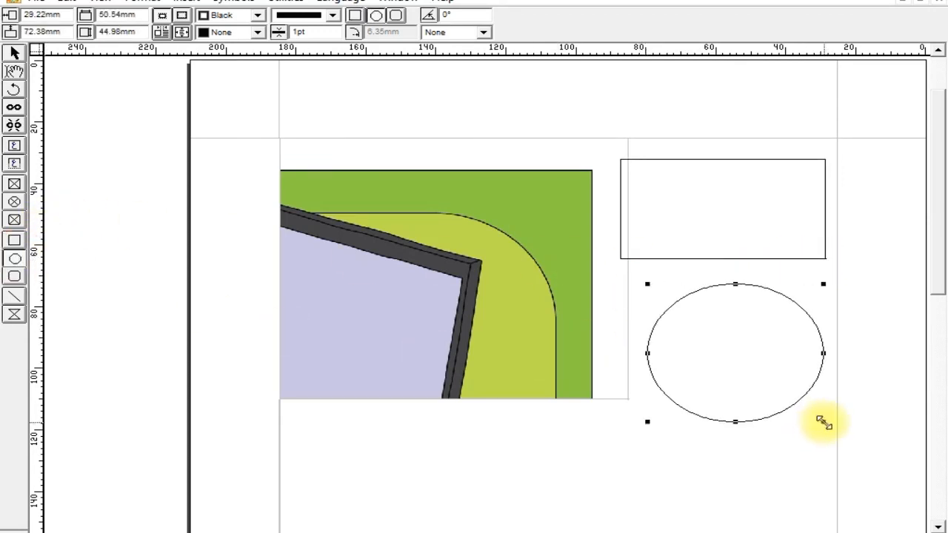
{"action": "left_click", "coordinate": [15, 277]}
{"action": "left_click_drag", "start_coordinate": [311, 347], "coordinate": [624, 489]}
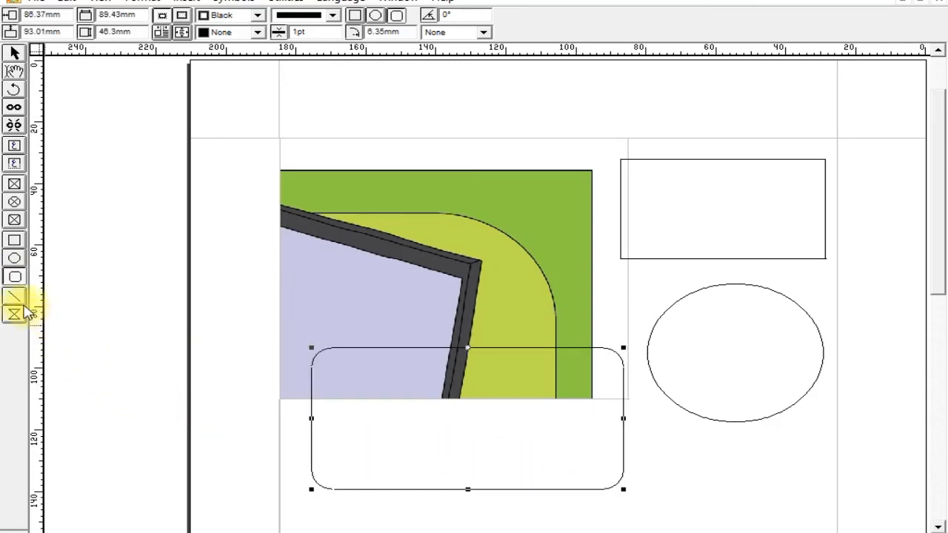
Draw three lines across the picture and rounded rectangle: a steep diagonal, a horizontal one about 107 mm long, and a slightly slanted one.
{"action": "left_click", "coordinate": [15, 297]}
{"action": "left_click_drag", "start_coordinate": [303, 507], "coordinate": [790, 263]}
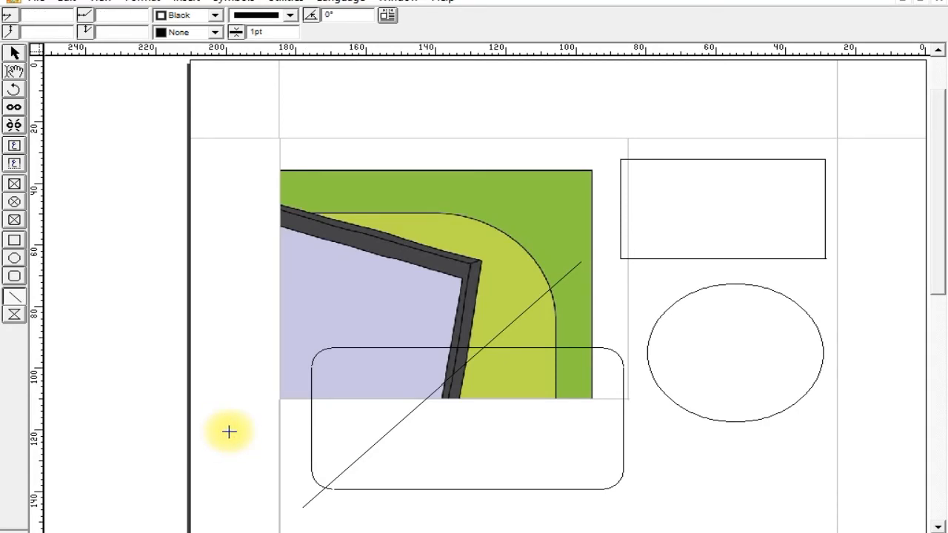
{"action": "left_click_drag", "start_coordinate": [229, 432], "coordinate": [751, 462]}
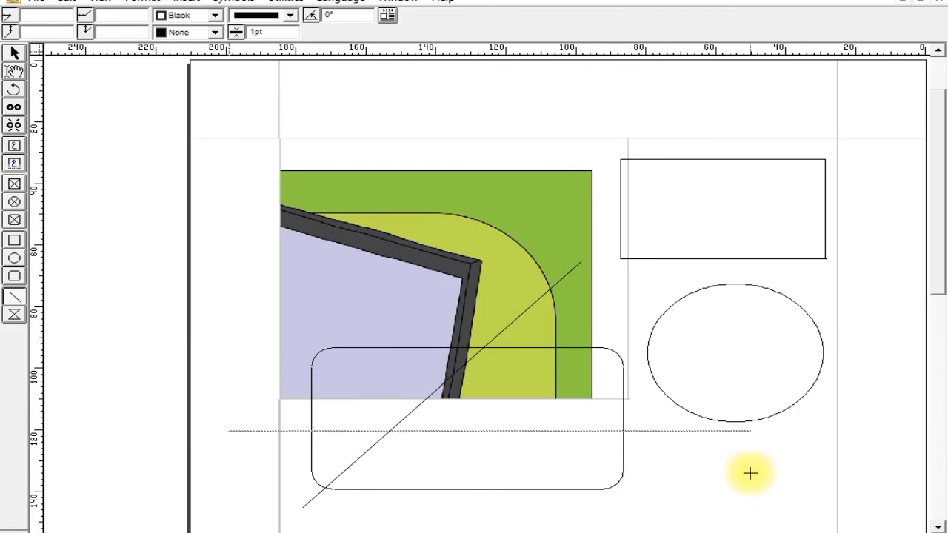
{"action": "left_click_drag", "start_coordinate": [747, 482], "coordinate": [551, 159]}
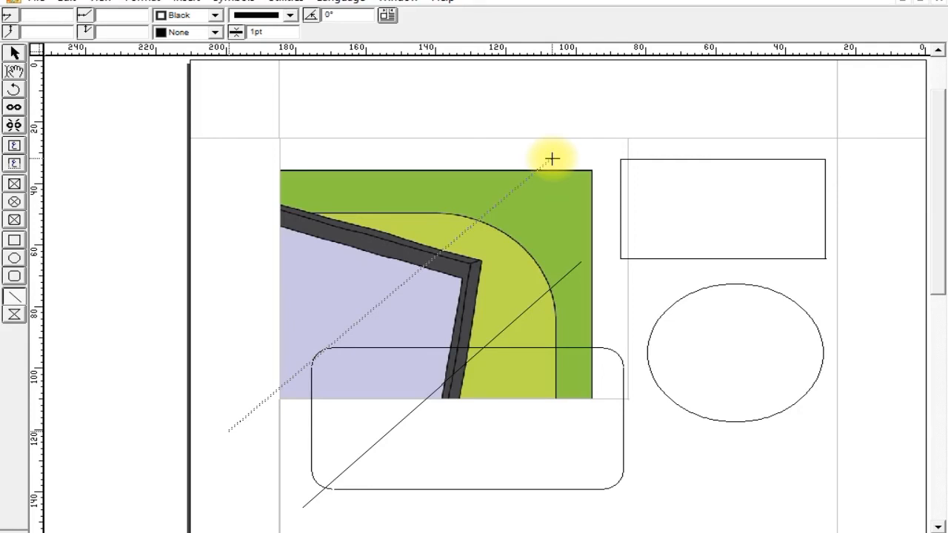
{"action": "left_click_drag", "start_coordinate": [554, 159], "coordinate": [696, 333]}
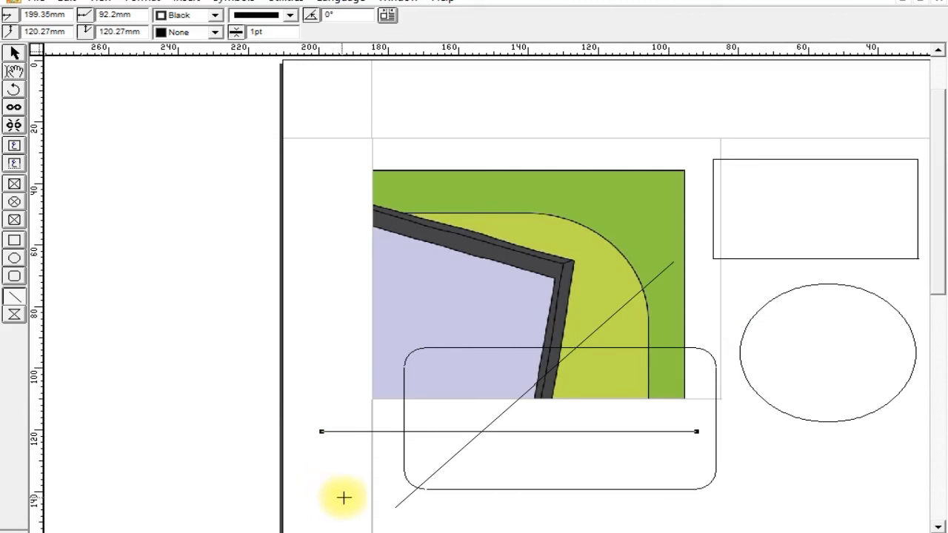
{"action": "left_click_drag", "start_coordinate": [365, 488], "coordinate": [626, 412]}
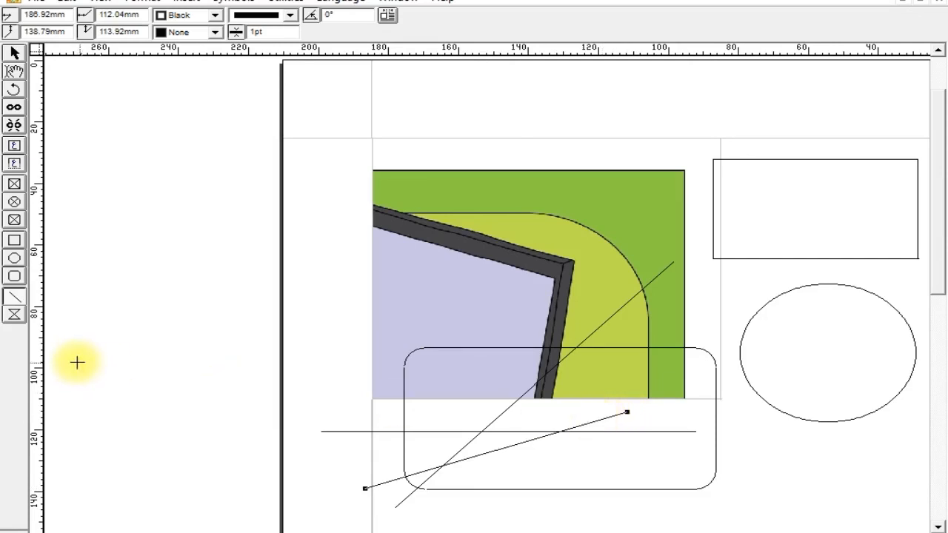
Draw two polygon shapes over the ellipse: one about 53 by 72 mm, and a narrow one about 4 by 30 mm.
{"action": "left_click", "coordinate": [16, 317]}
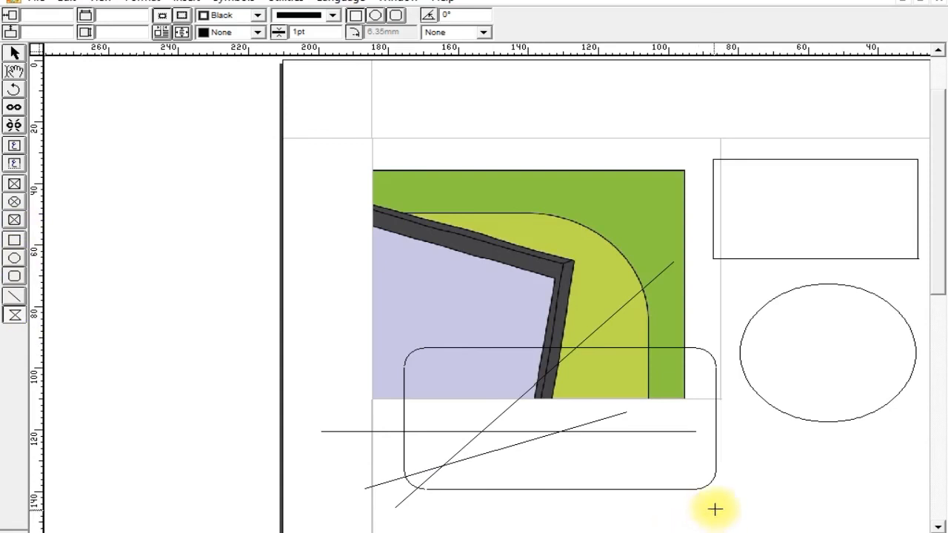
{"action": "left_click_drag", "start_coordinate": [714, 515], "coordinate": [900, 293]}
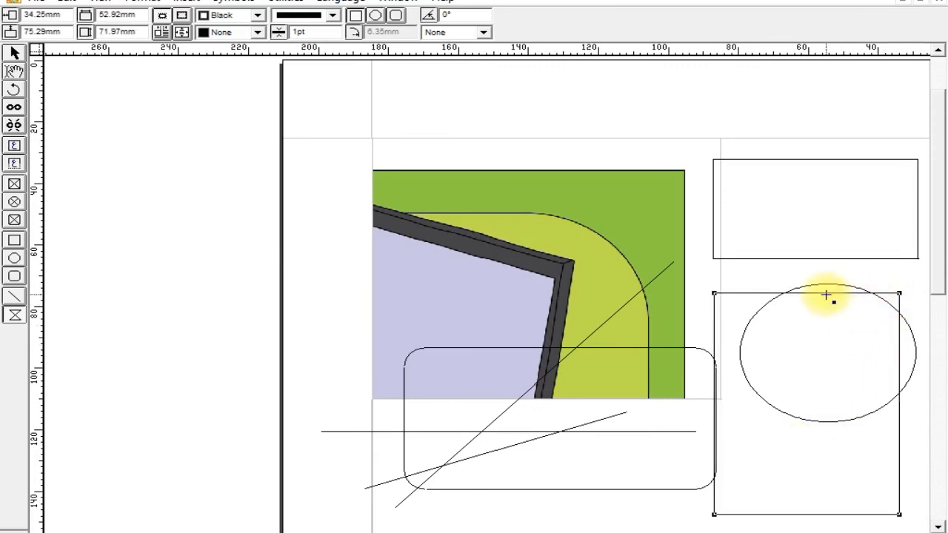
{"action": "left_click_drag", "start_coordinate": [825, 293], "coordinate": [811, 385]}
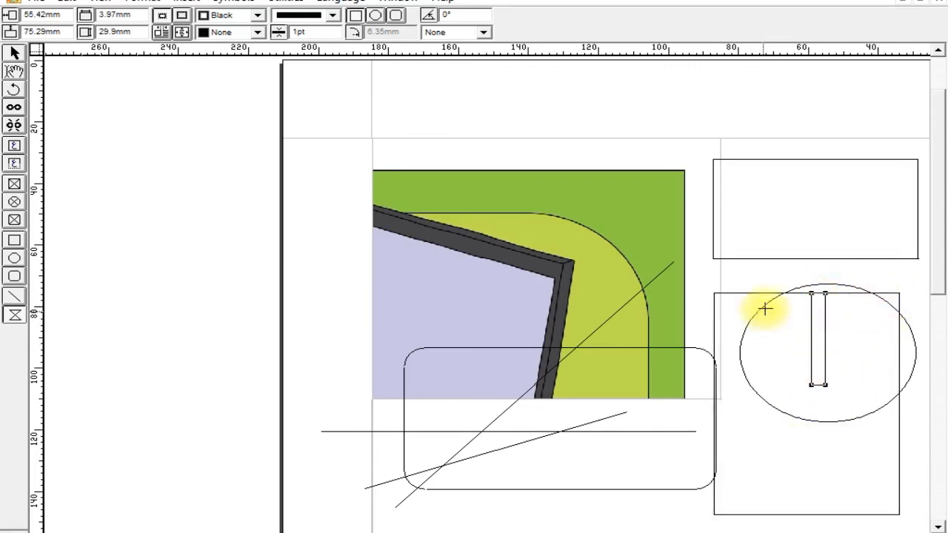
Select the larger polygon, pull its upper left corner down, and add two points along its upper edge to form a V-shaped notch.
{"action": "left_click", "coordinate": [715, 295]}
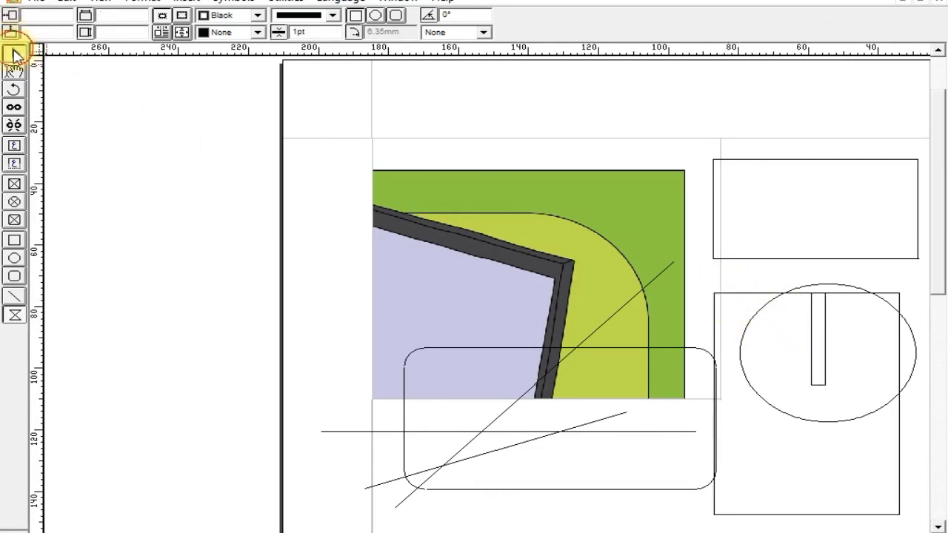
{"action": "left_click", "coordinate": [15, 55]}
{"action": "left_click", "coordinate": [716, 295]}
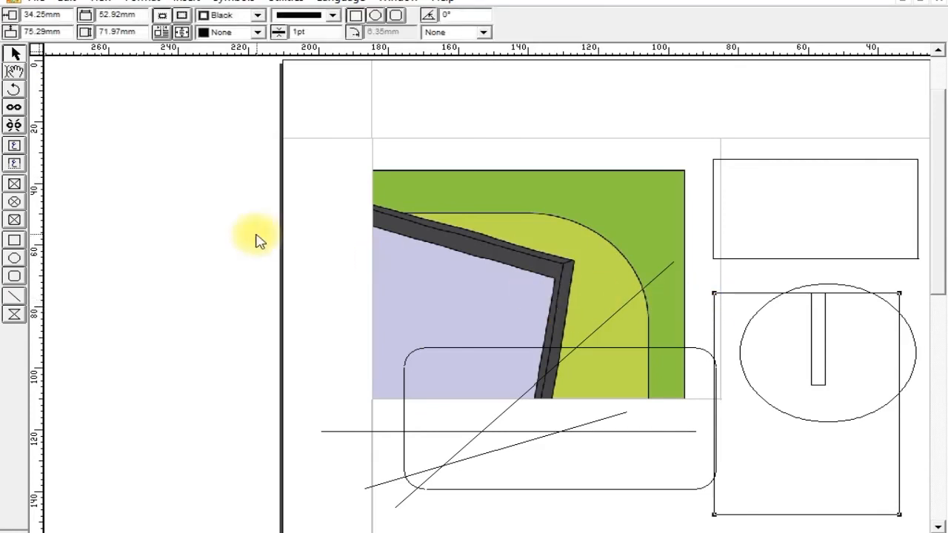
{"action": "left_click_drag", "start_coordinate": [714, 292], "coordinate": [725, 405]}
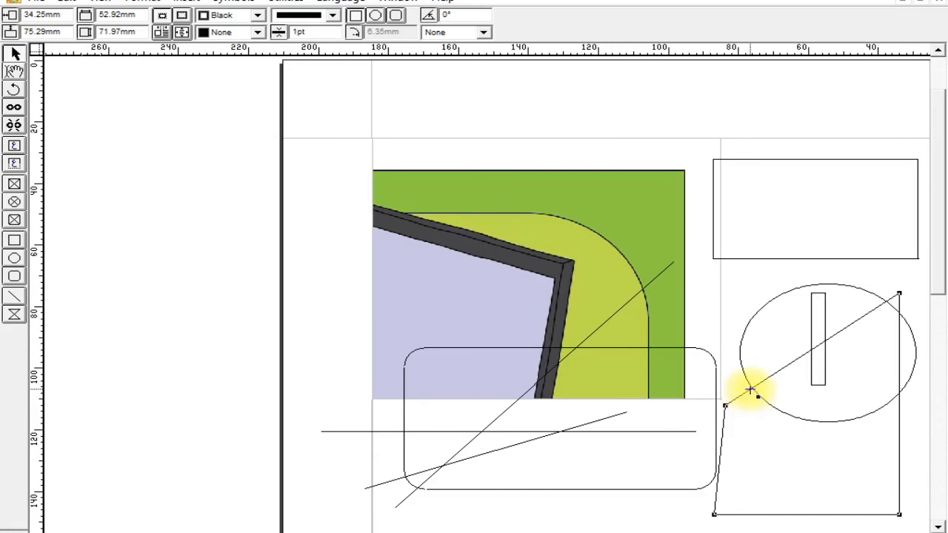
{"action": "left_click", "coordinate": [733, 346]}
{"action": "left_click_drag", "start_coordinate": [726, 331], "coordinate": [815, 383]}
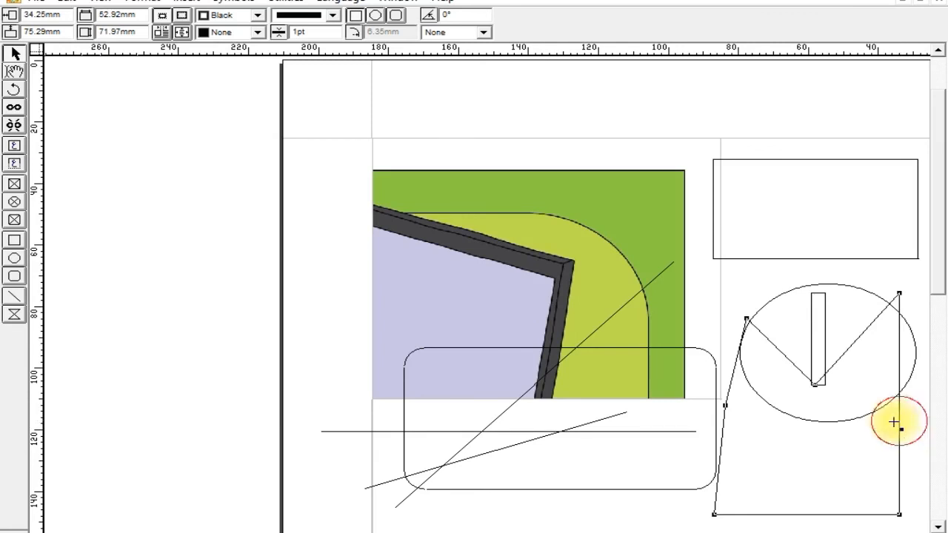
Add inward points on the polygon's right, bottom and left edges, and pull its lower left corner inward.
{"action": "left_click_drag", "start_coordinate": [894, 422], "coordinate": [866, 437]}
{"action": "left_click_drag", "start_coordinate": [807, 516], "coordinate": [792, 464]}
{"action": "left_click_drag", "start_coordinate": [719, 476], "coordinate": [755, 437]}
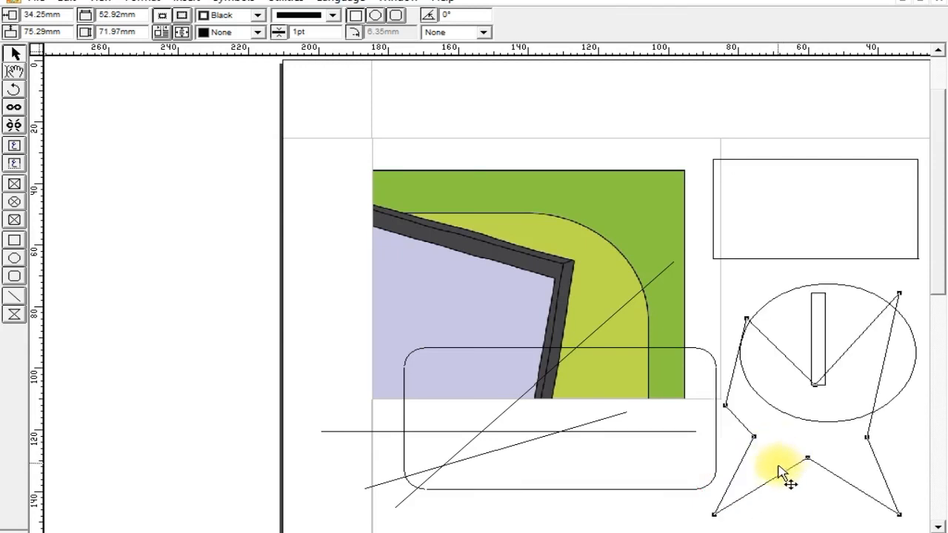
{"action": "left_click_drag", "start_coordinate": [715, 515], "coordinate": [749, 474]}
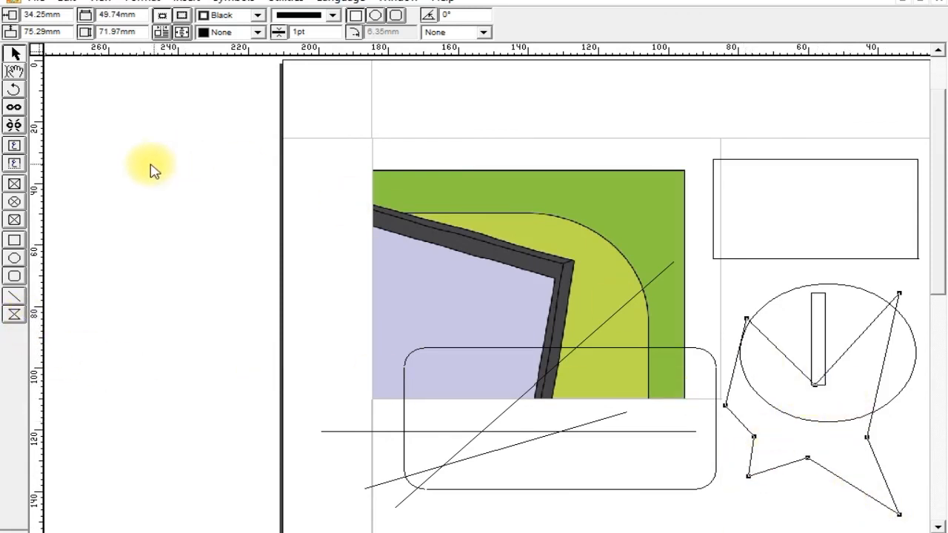
{"action": "left_click", "coordinate": [13, 59]}
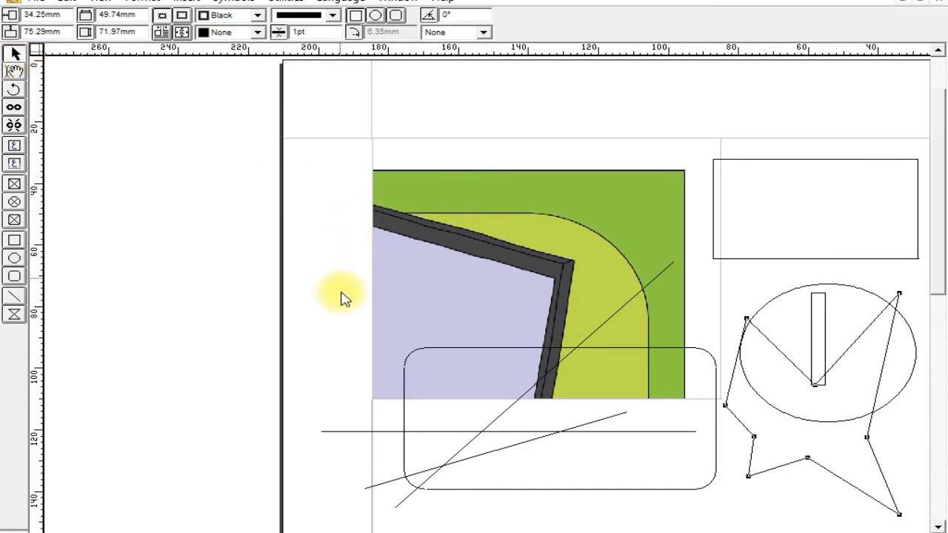